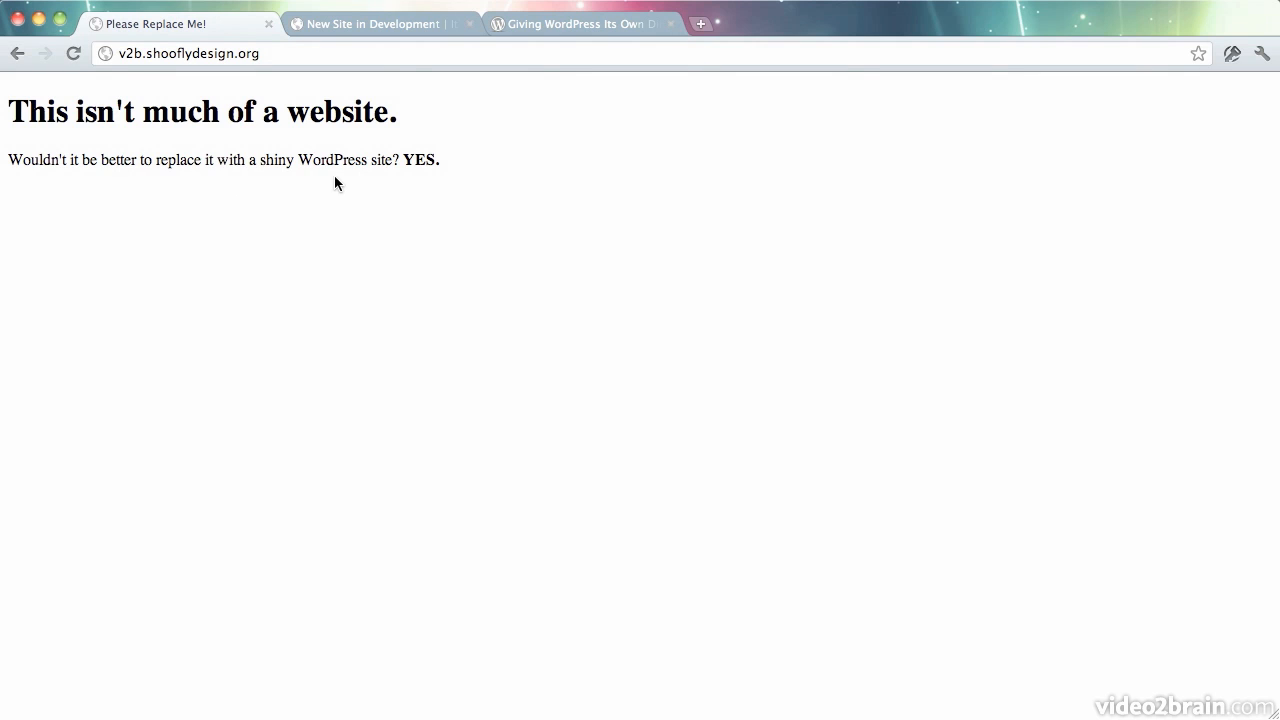
- Compare the placeholder page at v2b.shooflydesign.org with the WordPress site in its /newsite/ subdirectory
click(335, 28)
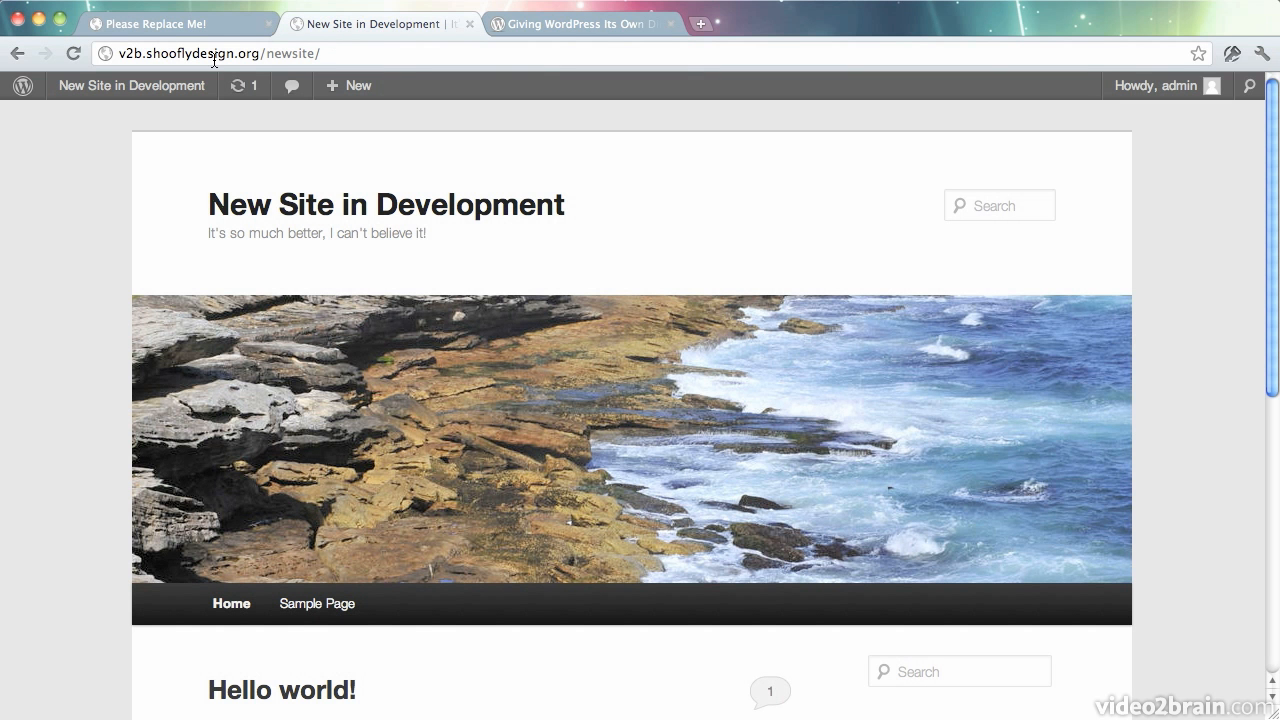
click(150, 27)
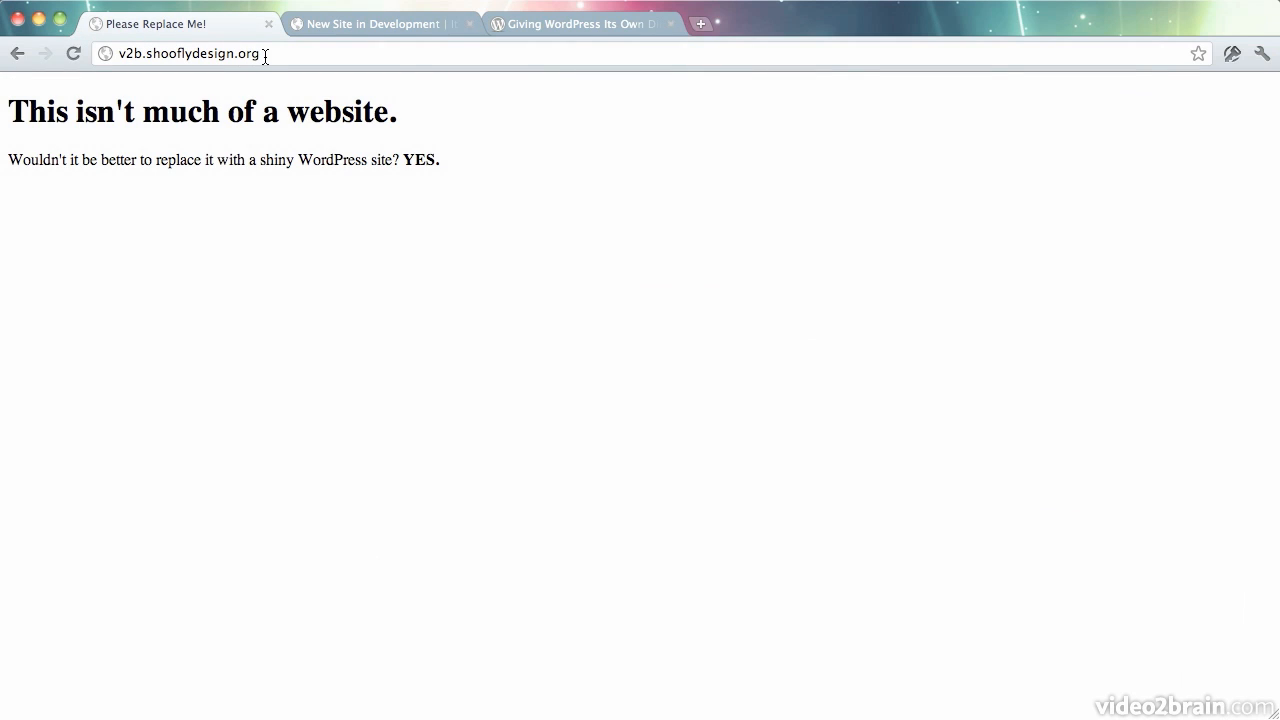
click(340, 28)
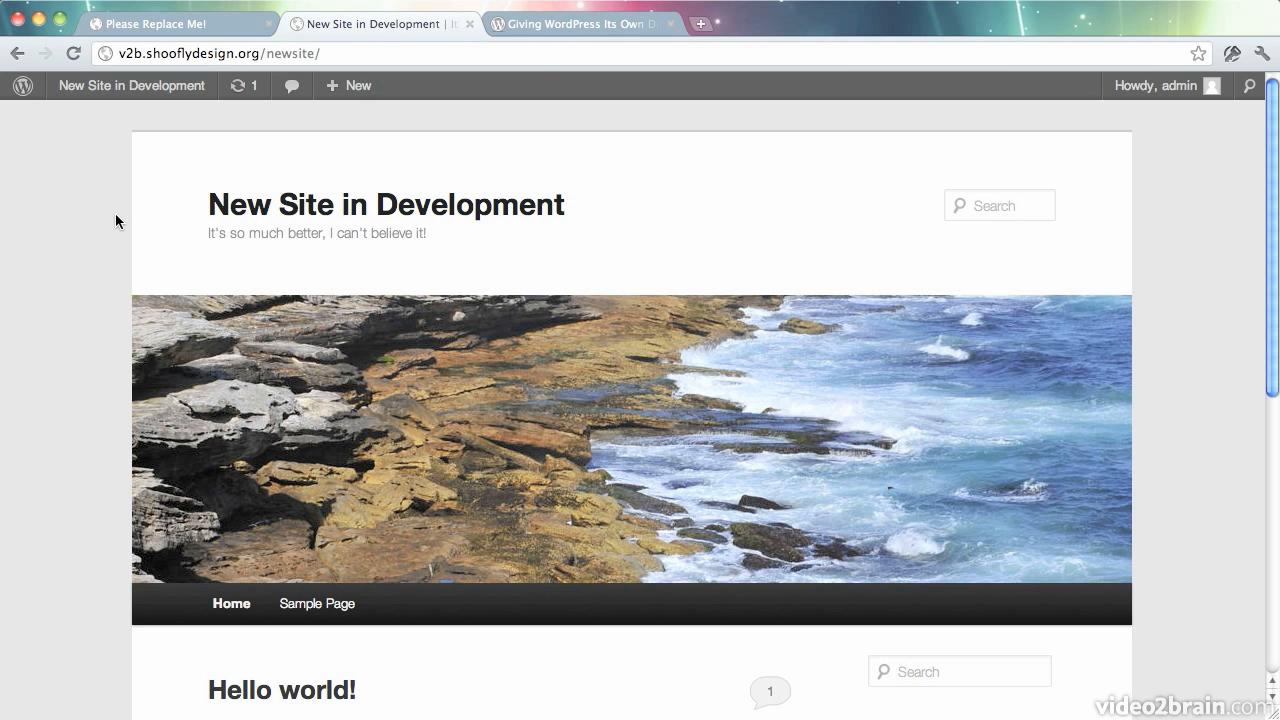
scroll(116, 215, down, 10)
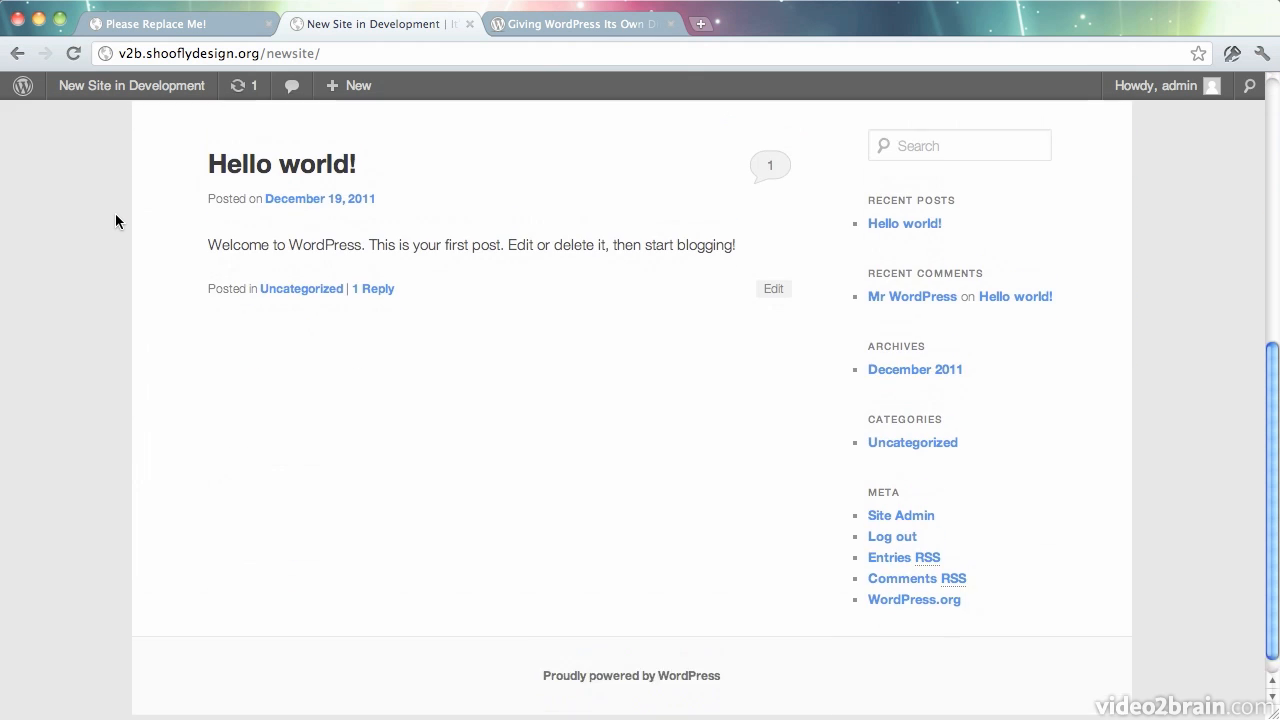
scroll(115, 214, up, 10)
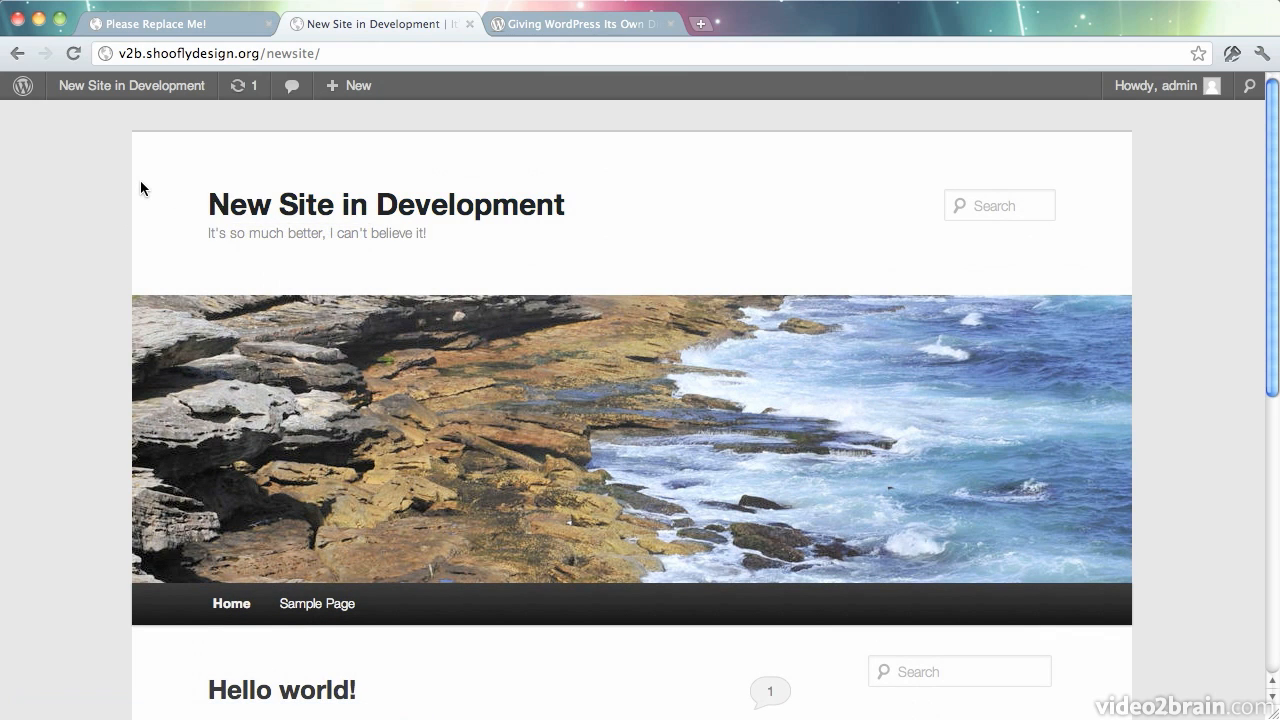
click(215, 33)
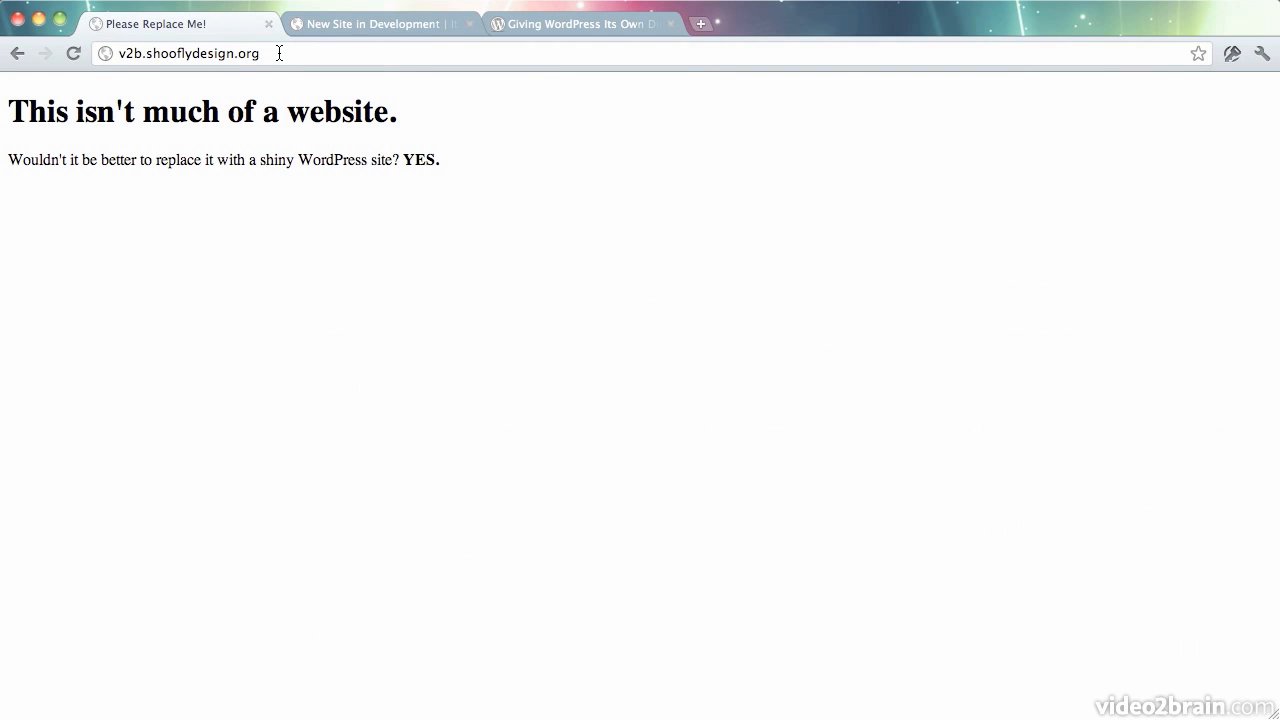
click(362, 20)
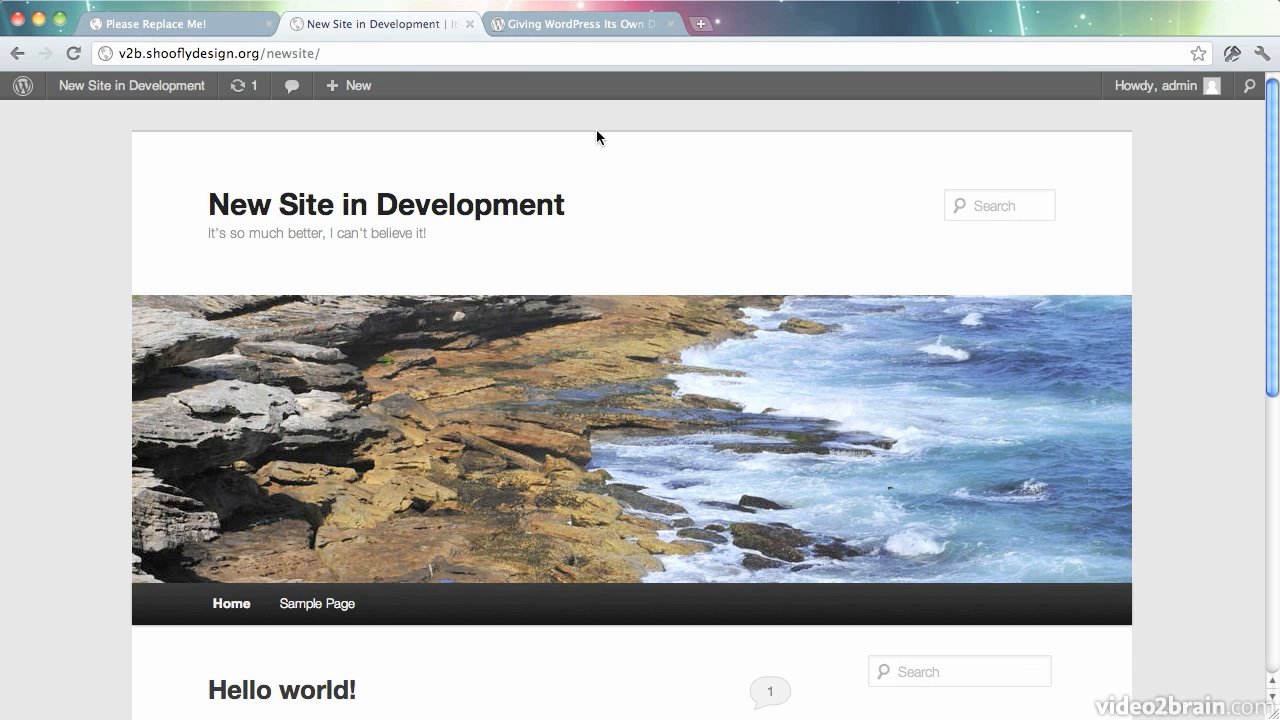
- Consult the "Using a pre-existing subdirectory install" section of the Codex article Giving WordPress Its Own Directory
click(590, 35)
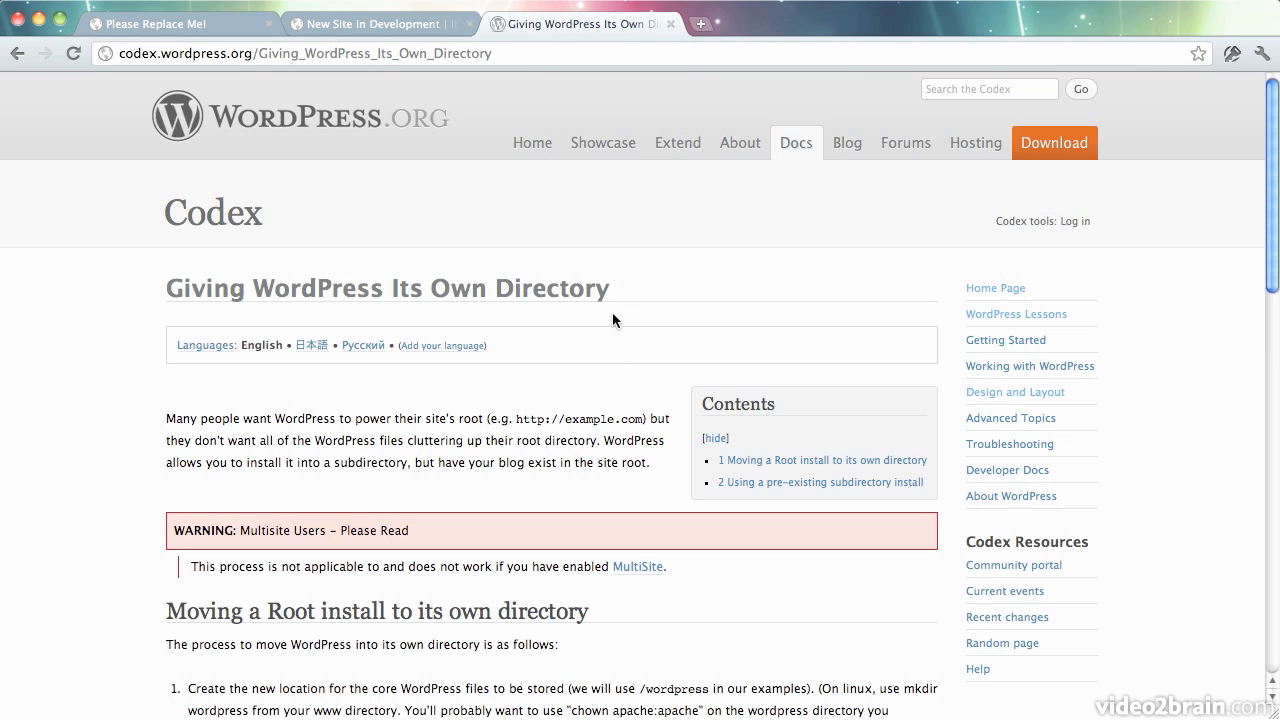
click(756, 486)
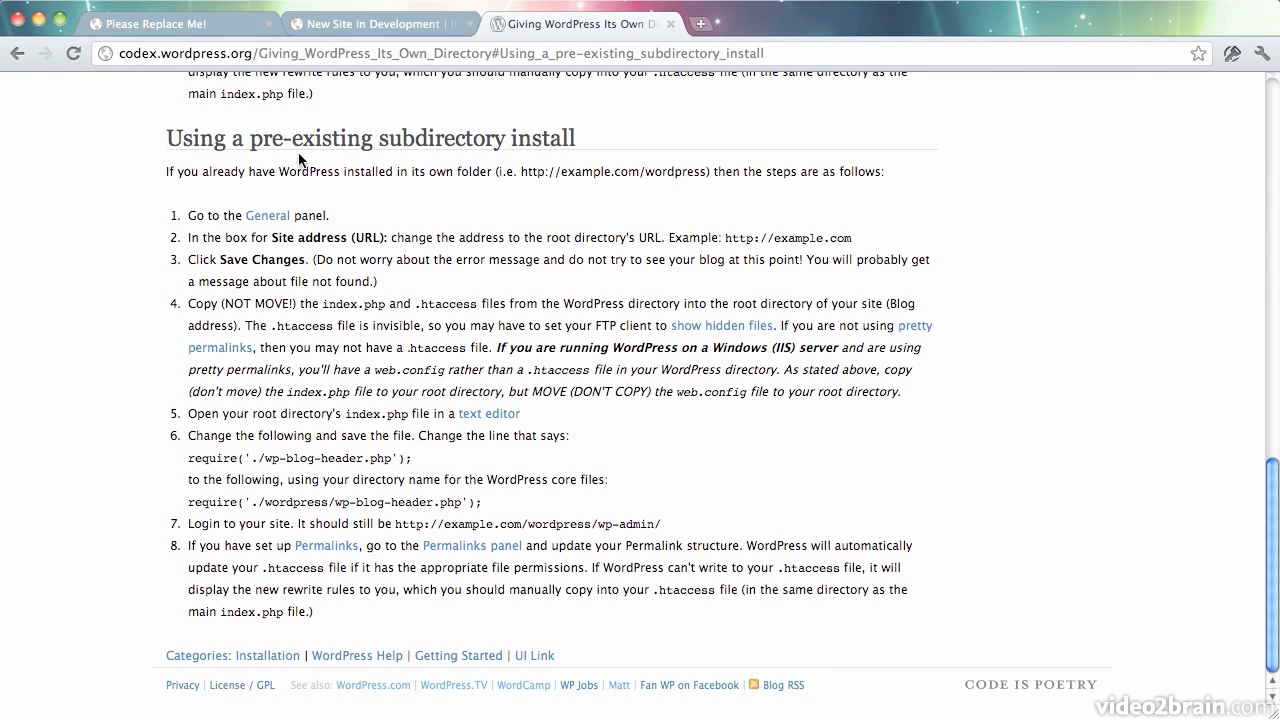
- Return to the New Site in Development site and open its General Settings from the WordPress dashboard
click(381, 23)
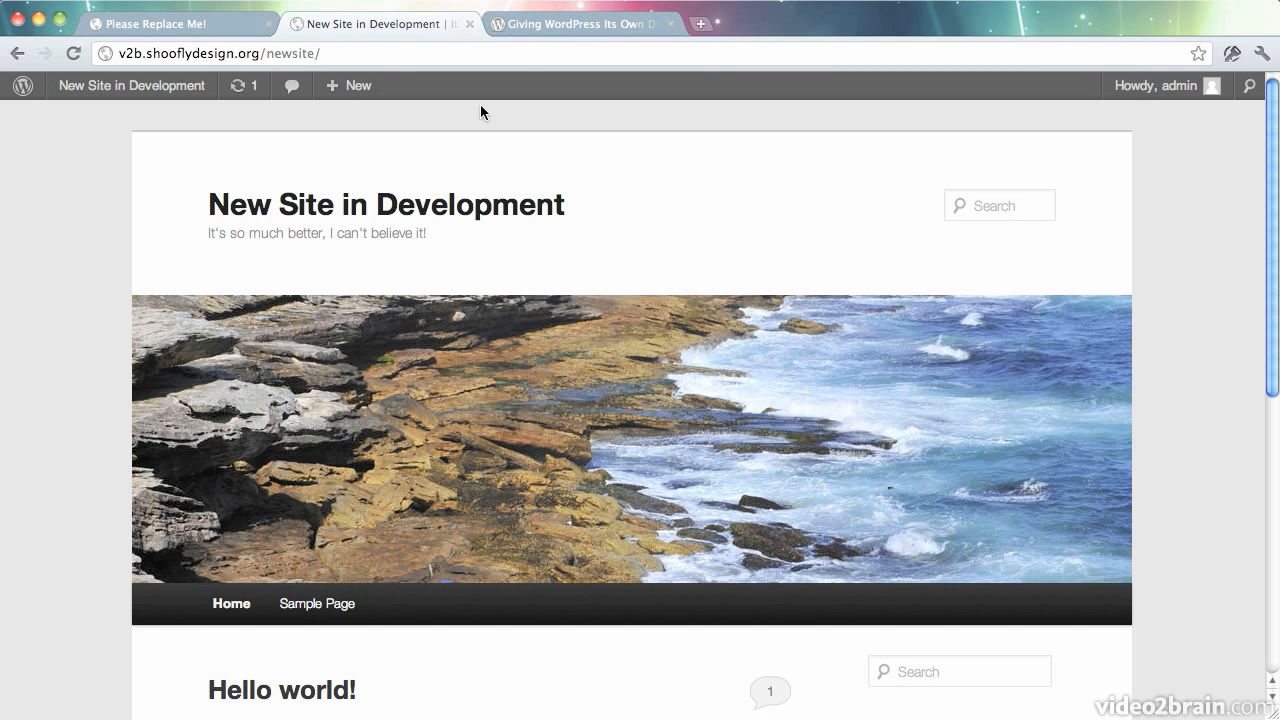
mouse_move(116, 91)
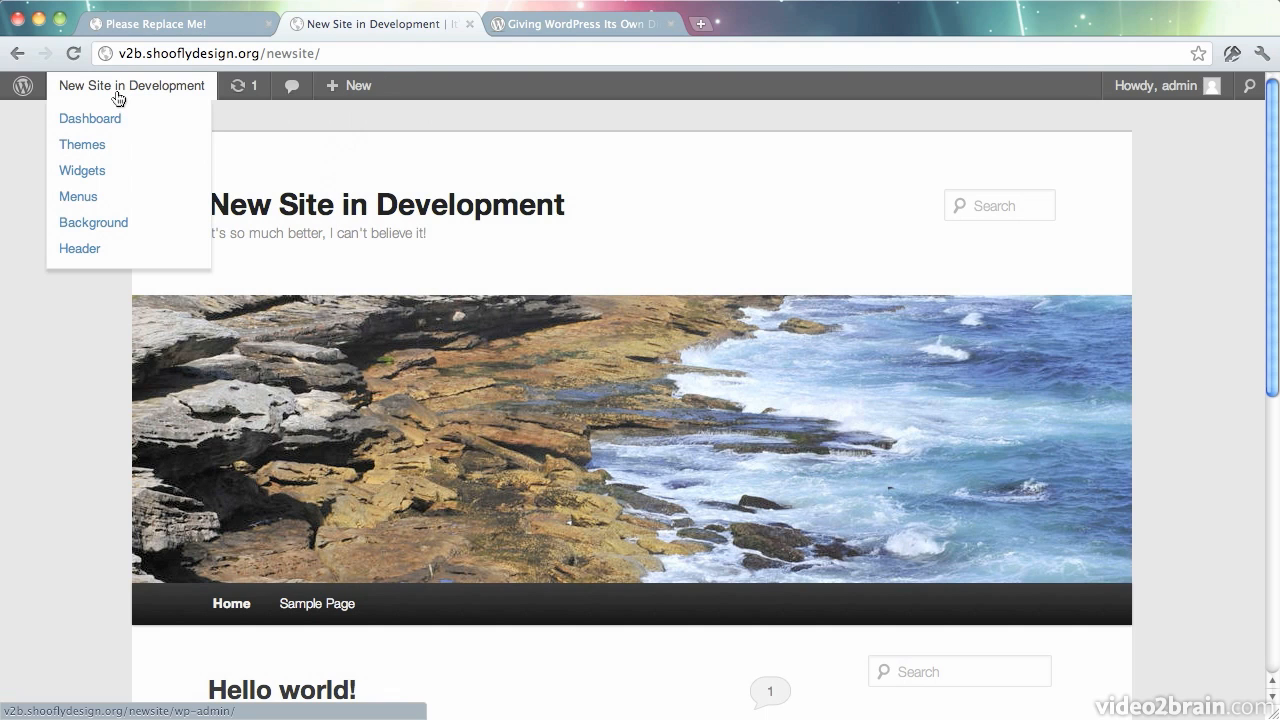
click(115, 119)
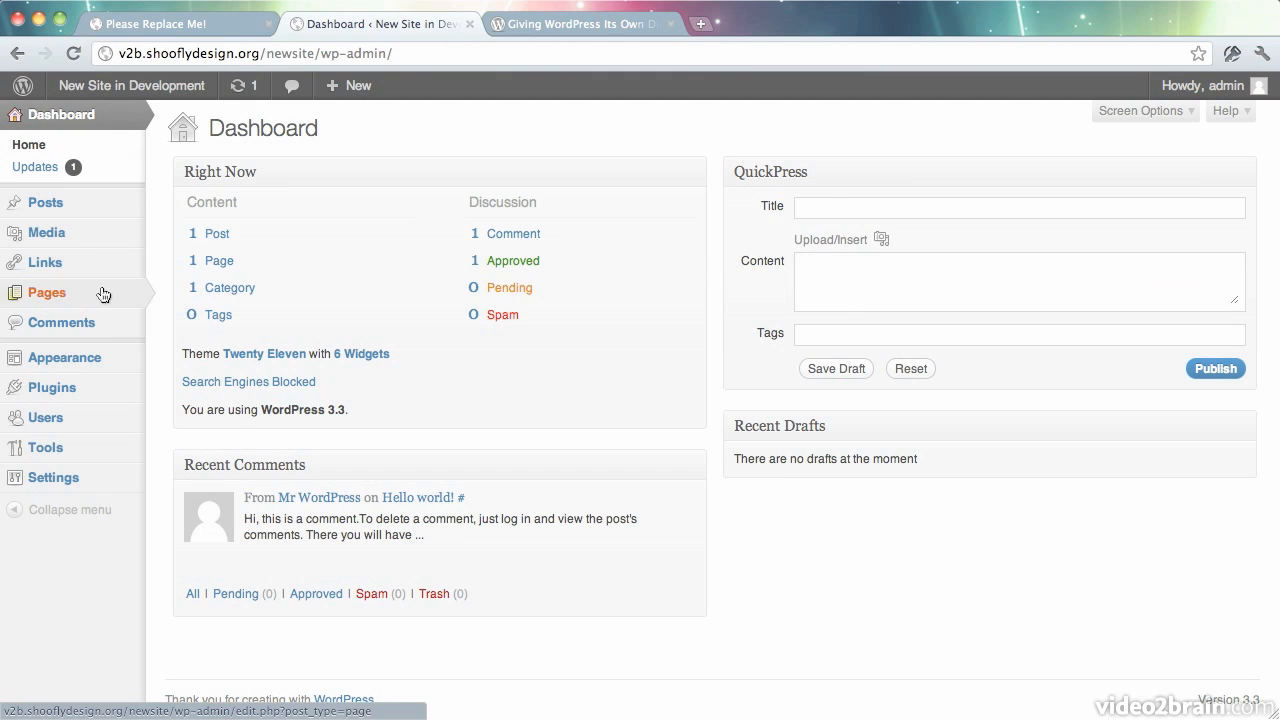
mouse_move(102, 476)
click(183, 477)
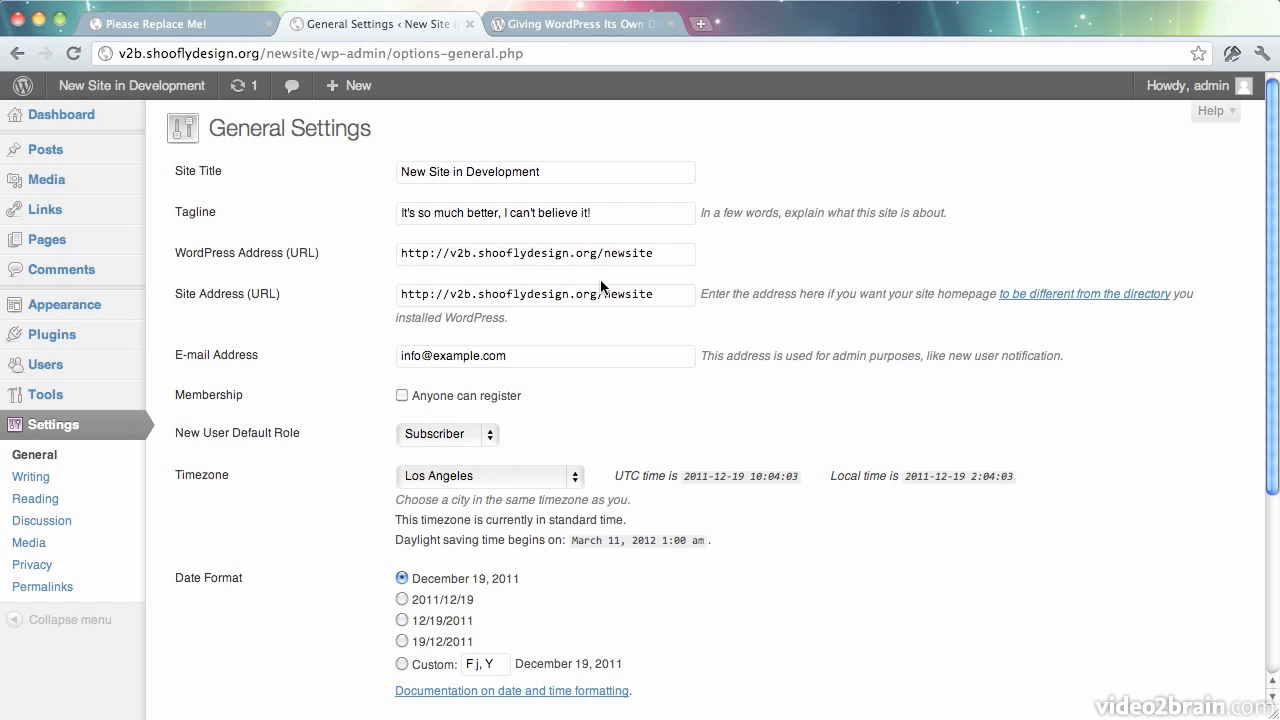
double_click(635, 294)
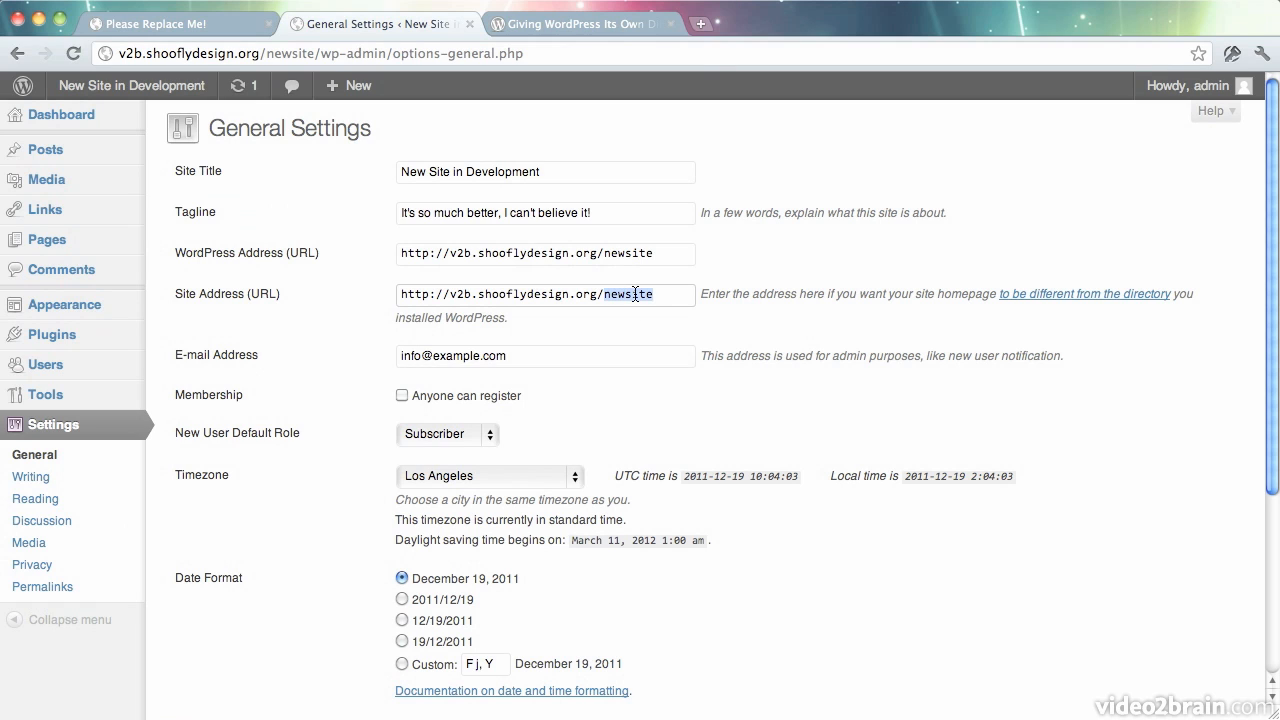
key(BackSpace)
scroll(366, 295, down, 5)
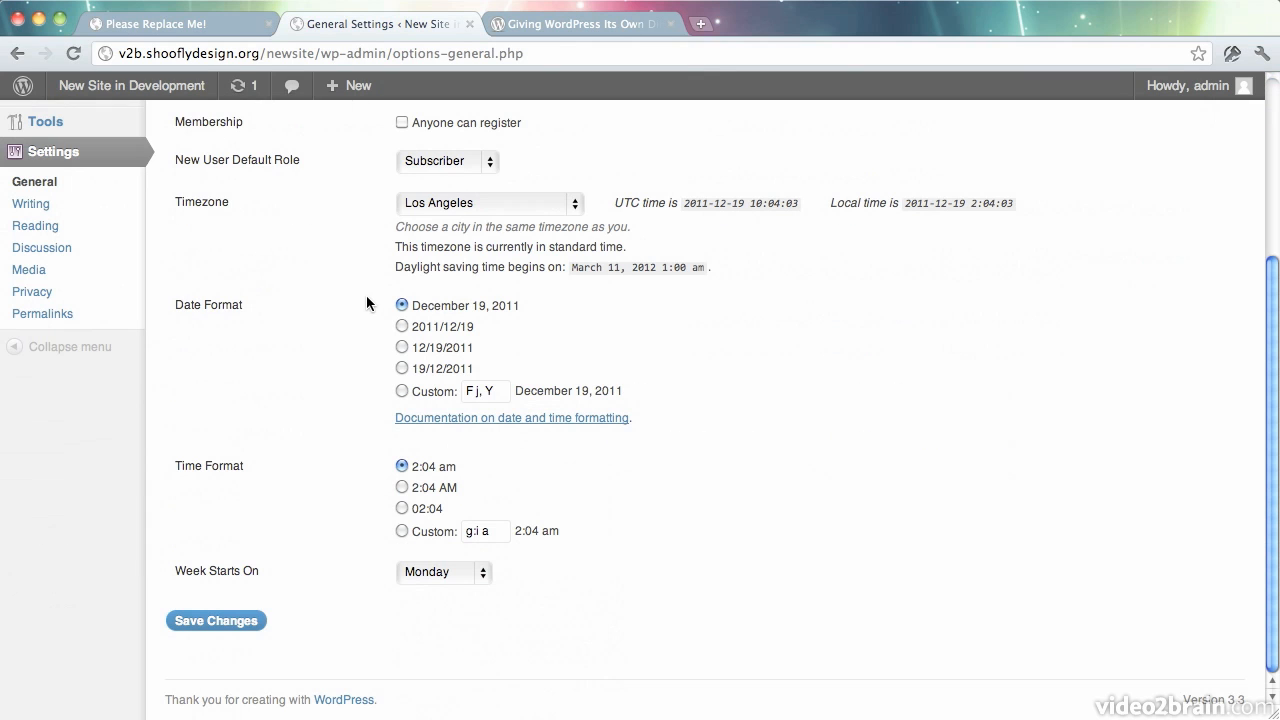
click(254, 621)
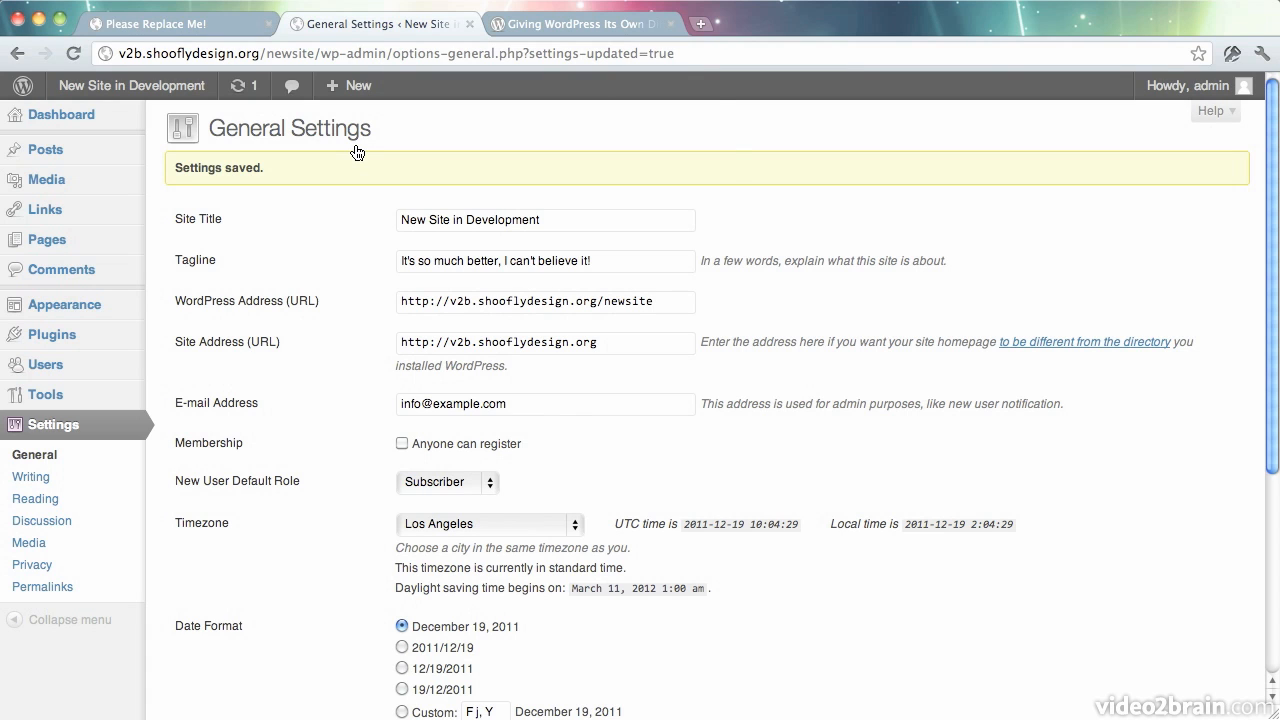
- Switch to the Transmit FTP client and show the contents of the newsite folder on the server
key(super+Tab)
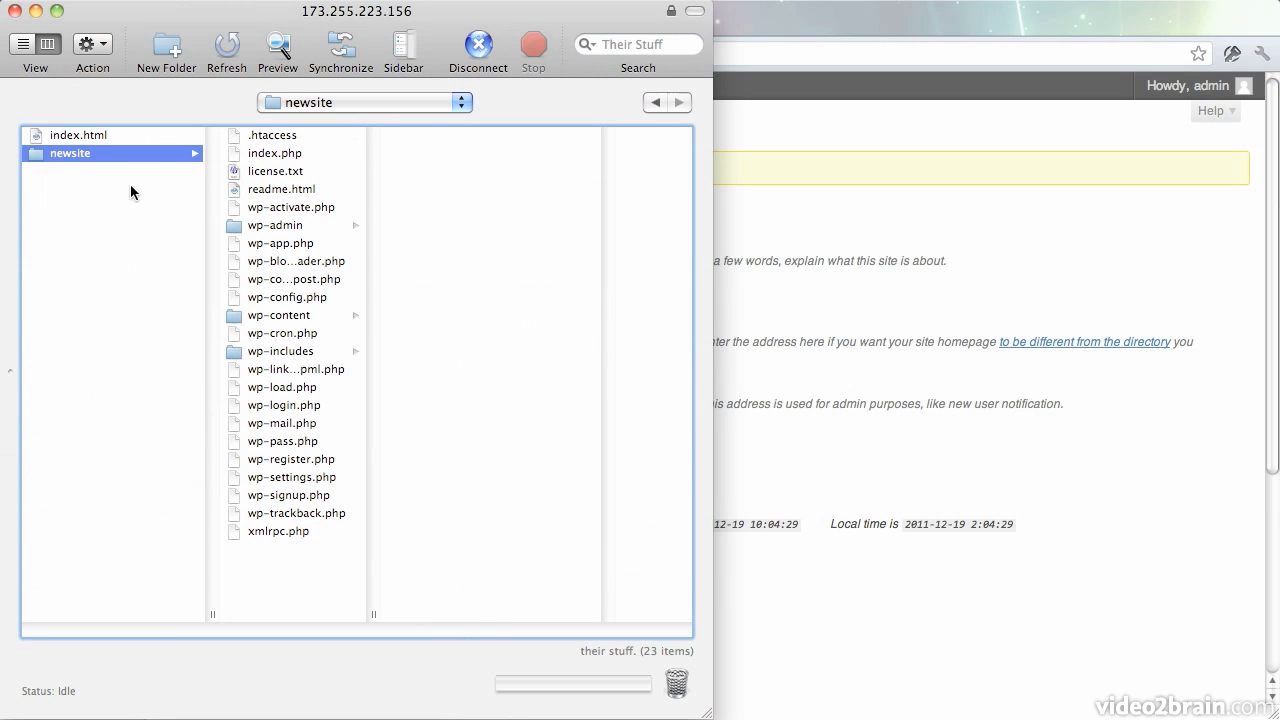
click(141, 235)
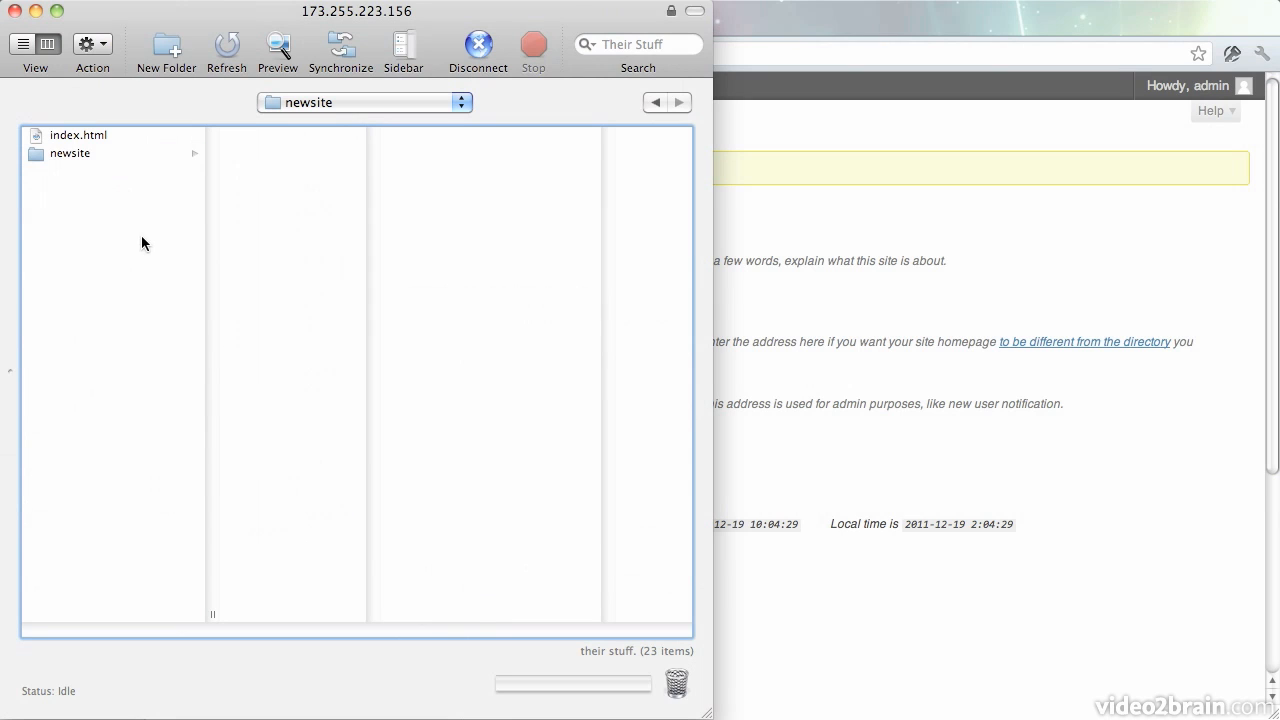
click(60, 140)
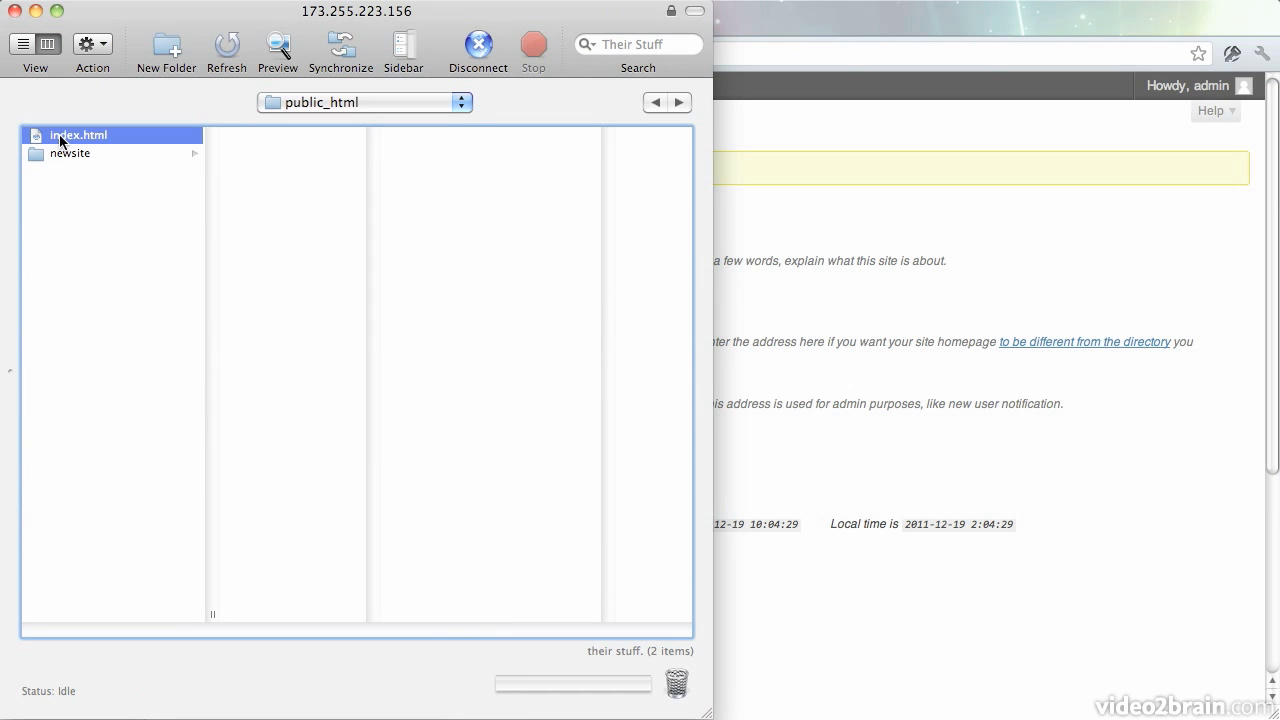
click(79, 153)
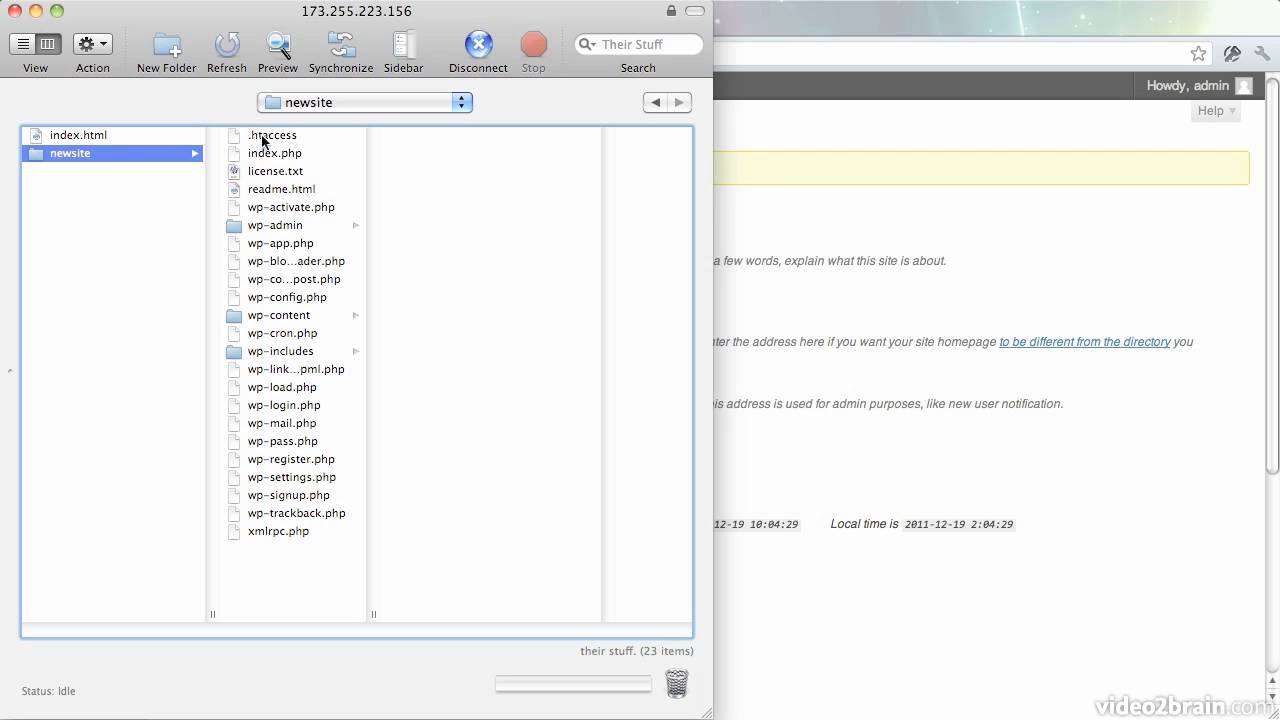
- Duplicate .htaccess and index.php in the newsite folder and move both copies up into public_html
click(264, 139)
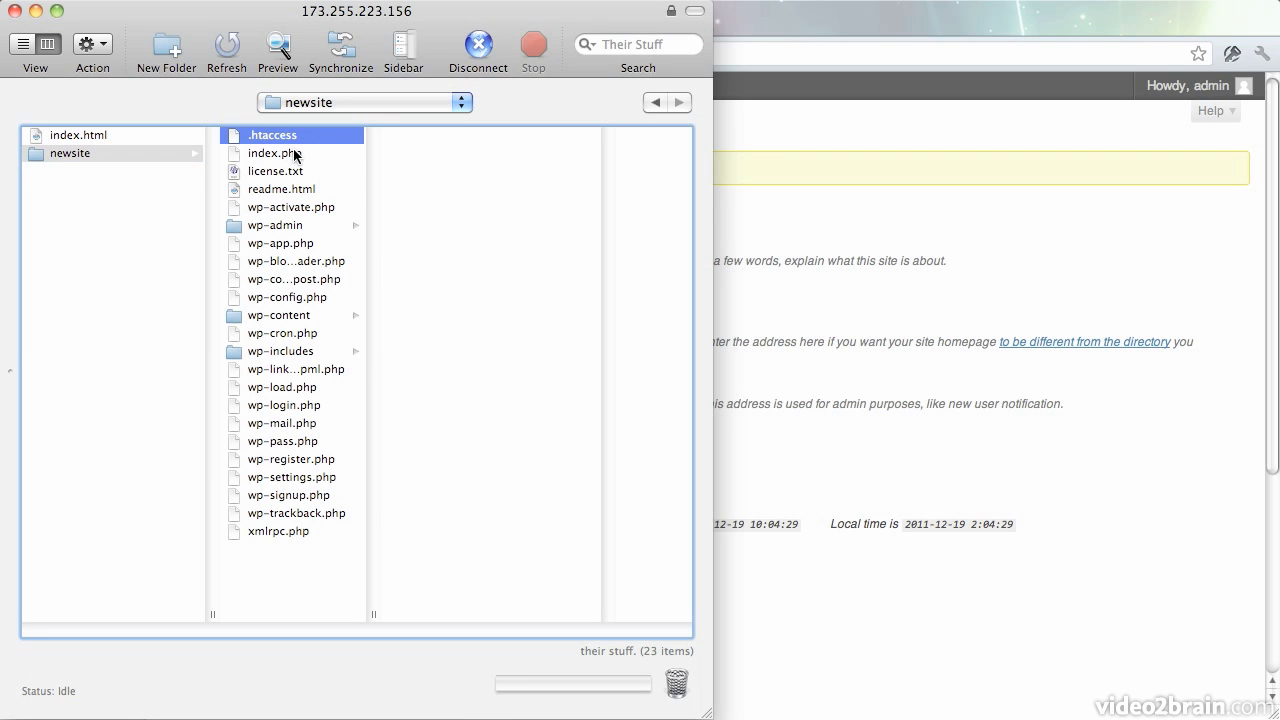
shift+click(300, 157)
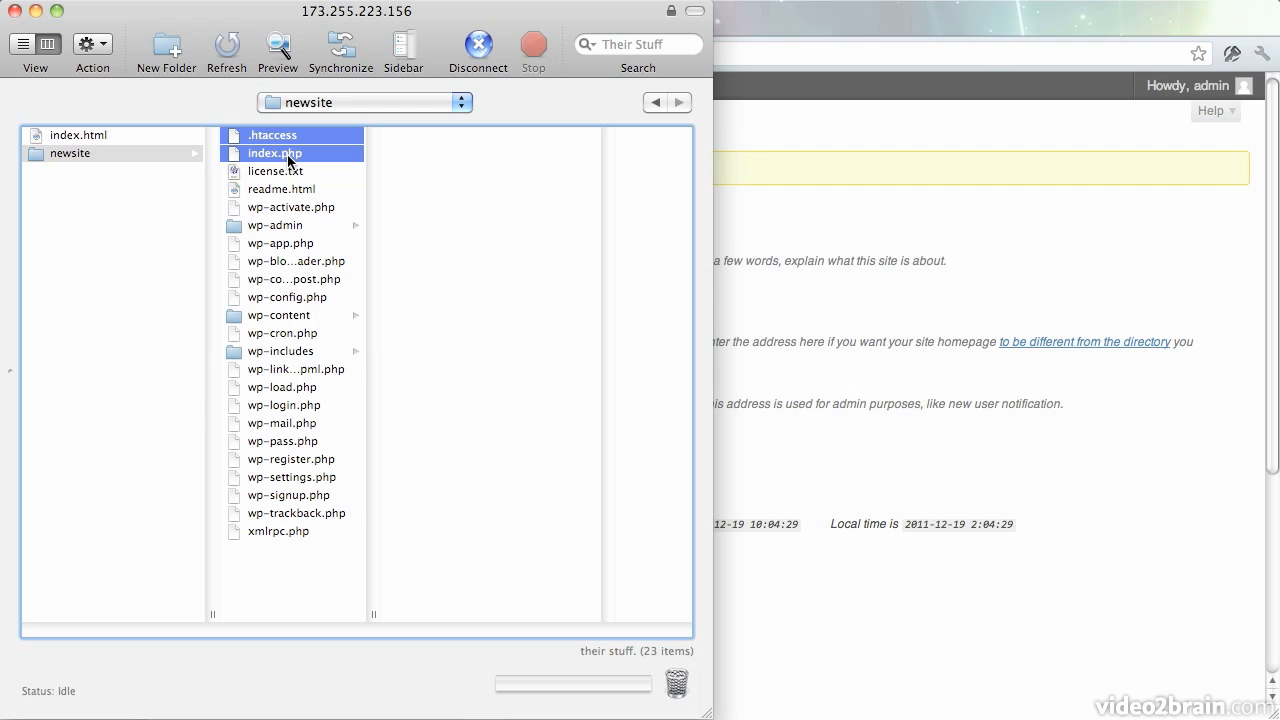
right_click(288, 156)
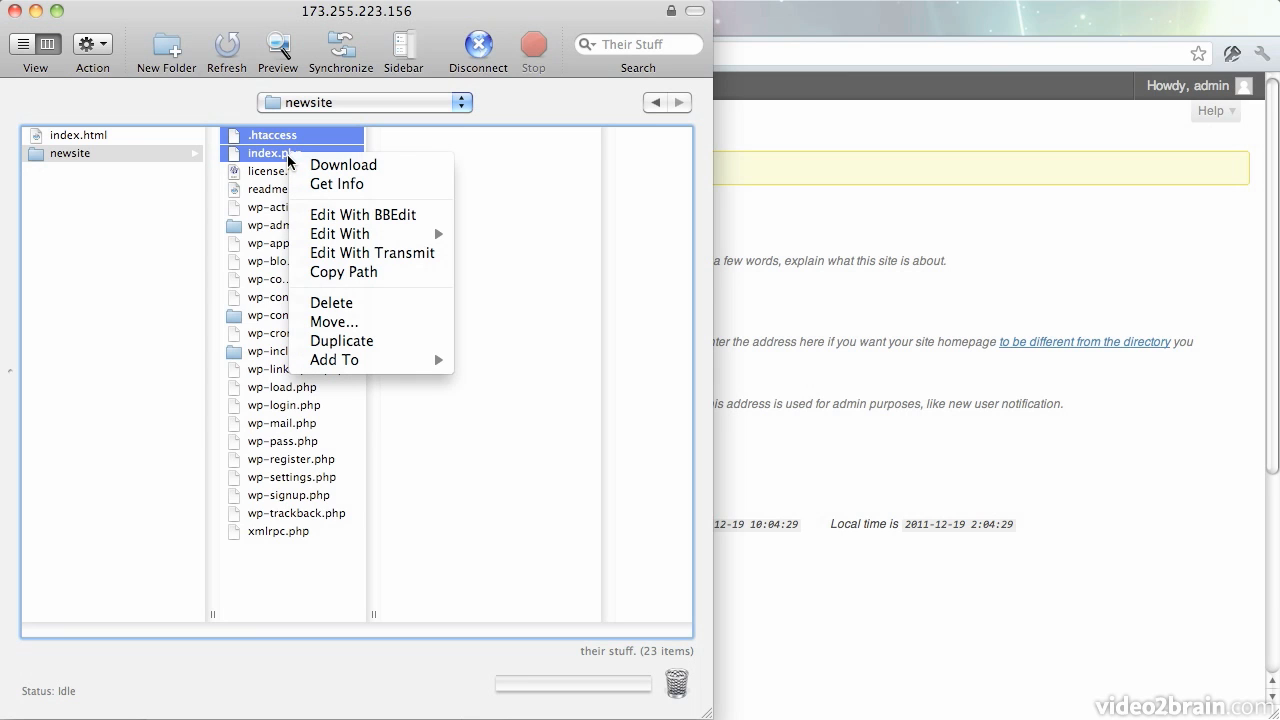
click(334, 342)
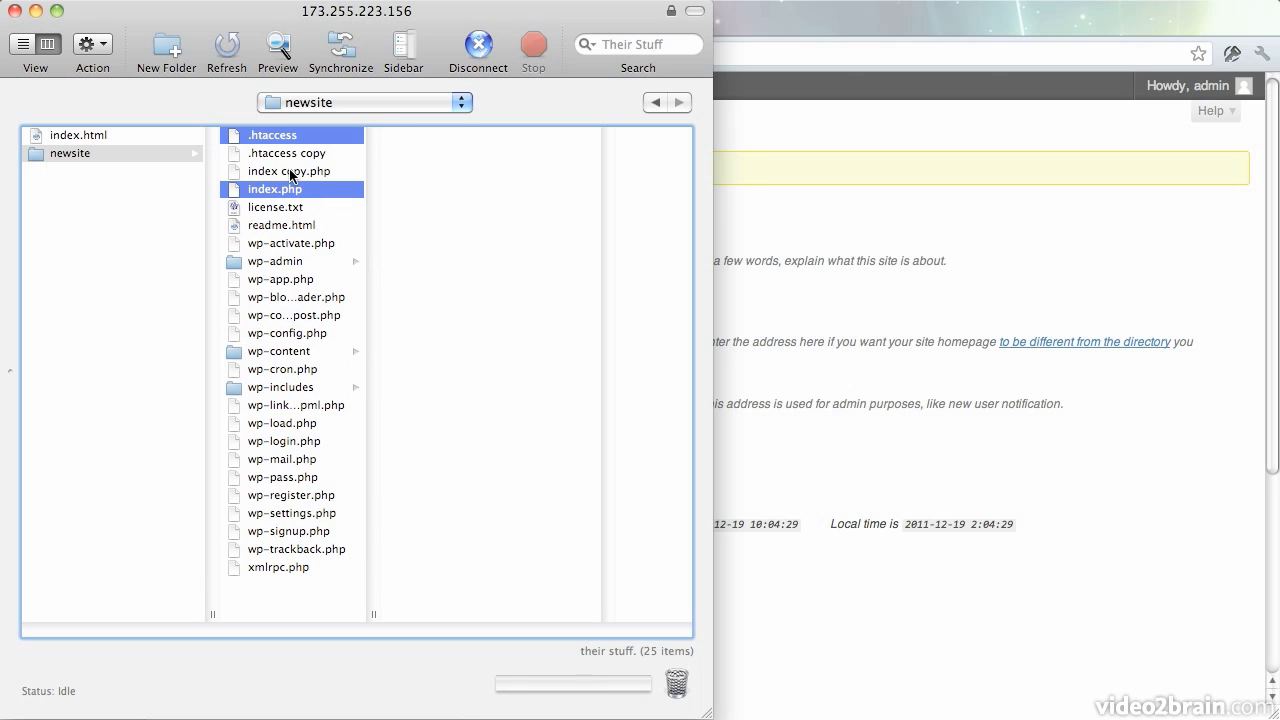
drag(292, 173, 138, 184)
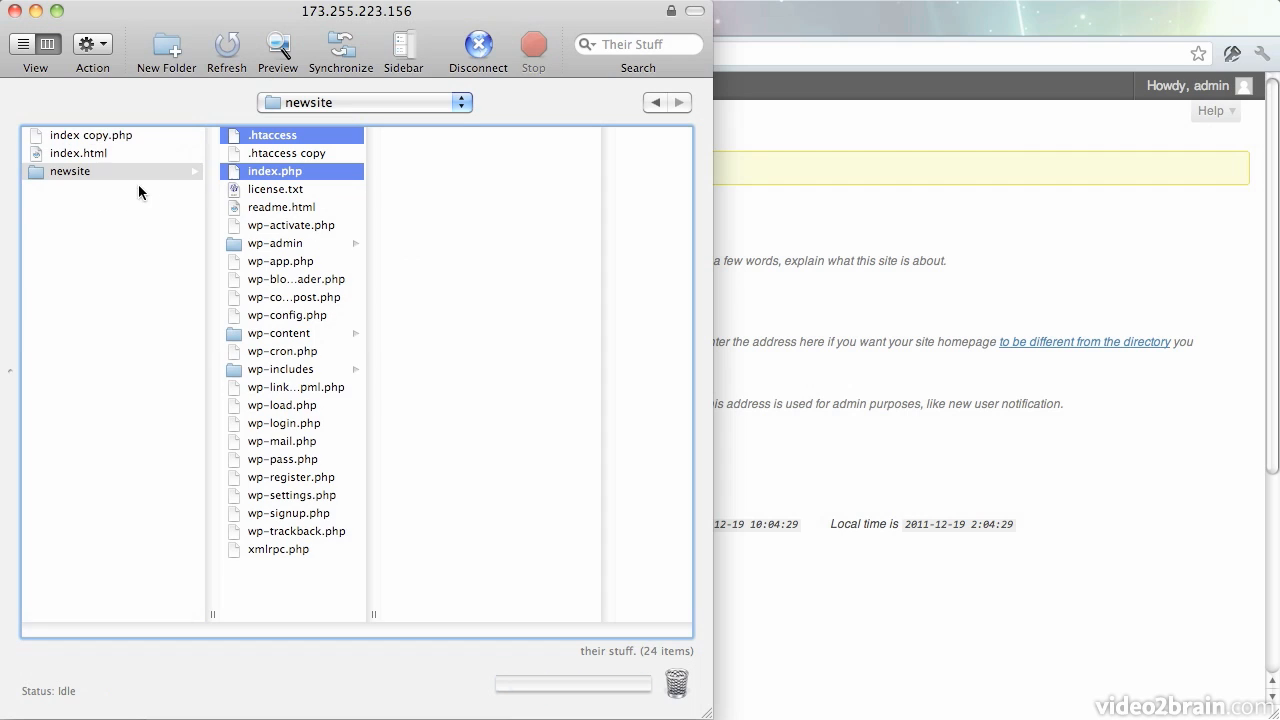
drag(302, 153, 141, 219)
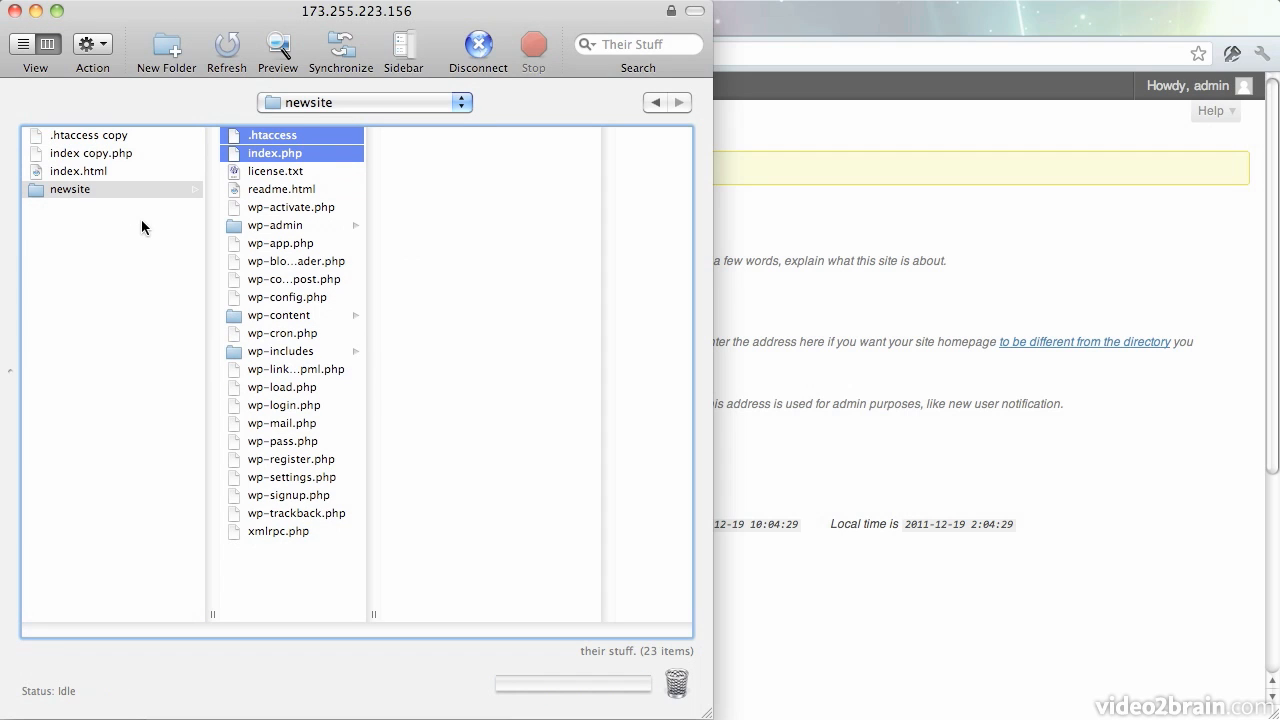
- Rename the ".htaccess copy" file in public_html as .htaccess
click(114, 141)
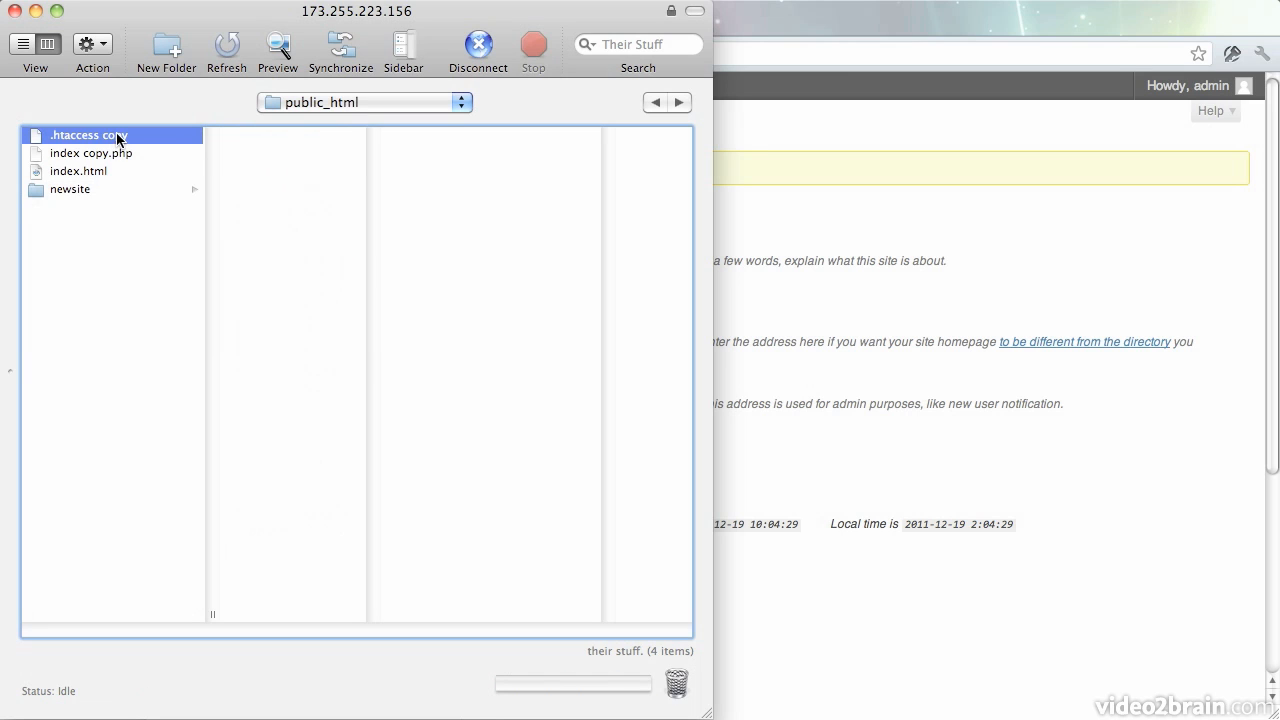
click(116, 139)
double_click(116, 139)
key(BackSpace)
key(BackSpace)
text(ss)
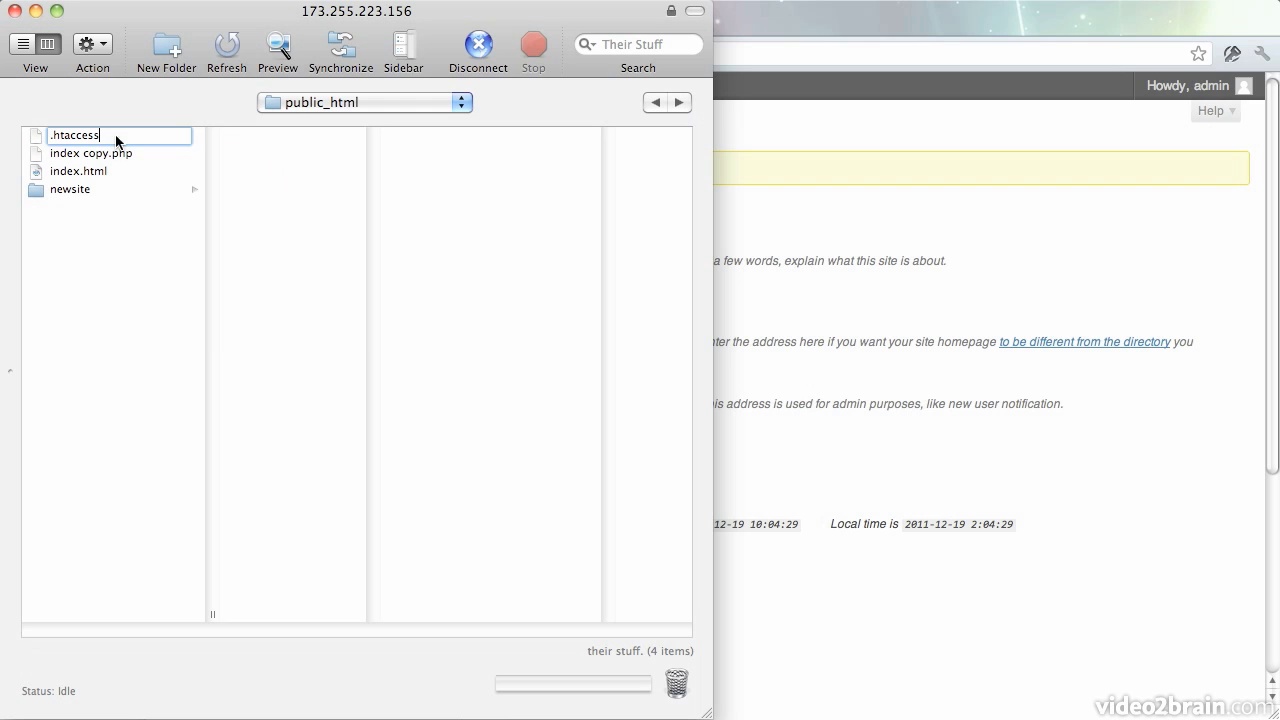
key(Return)
- Rename the "index copy.php" file in public_html as index.php
click(117, 155)
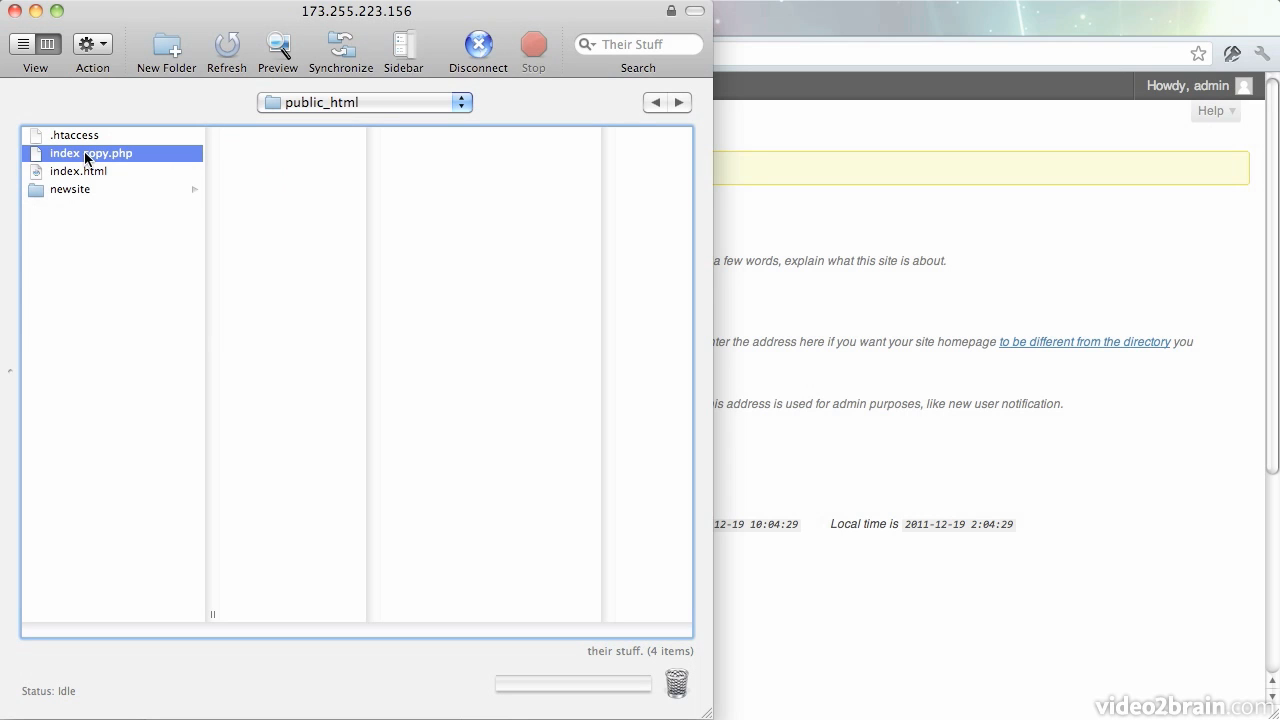
click(93, 157)
double_click(93, 157)
click(107, 156)
key(BackSpace)
key(BackSpace)
key(BackSpace)
key(BackSpace)
key(BackSpace)
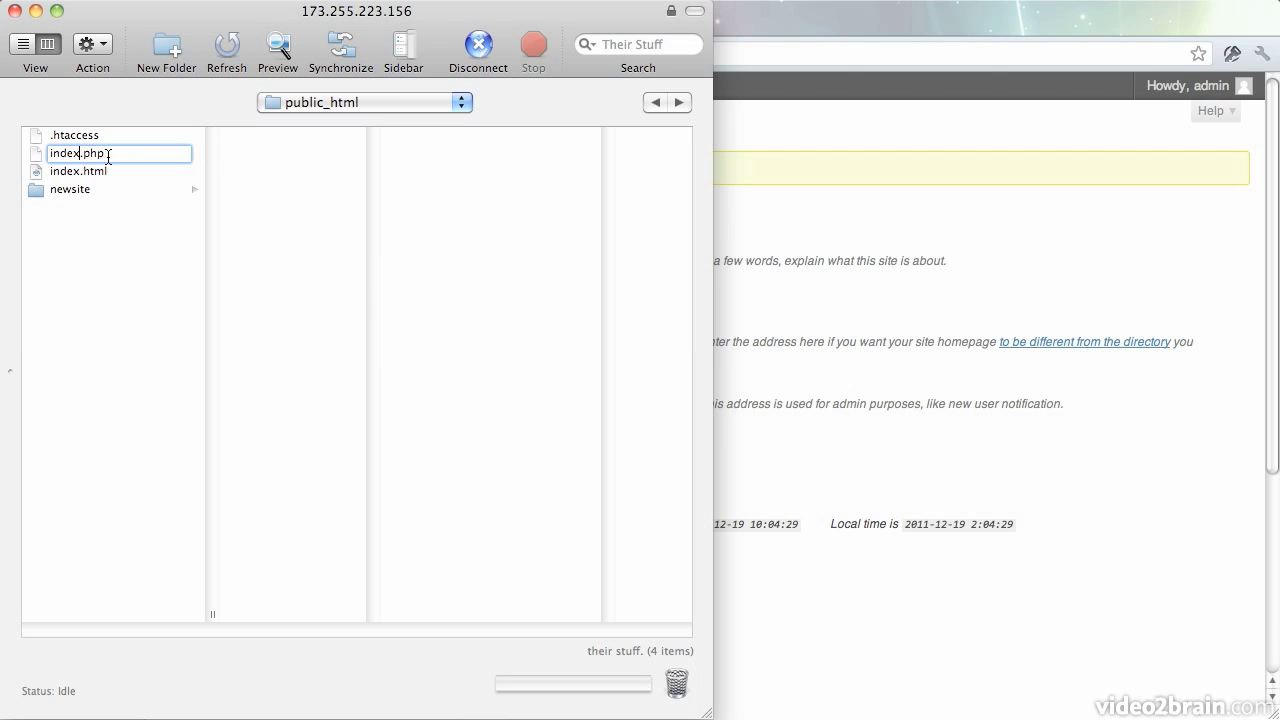
key(Return)
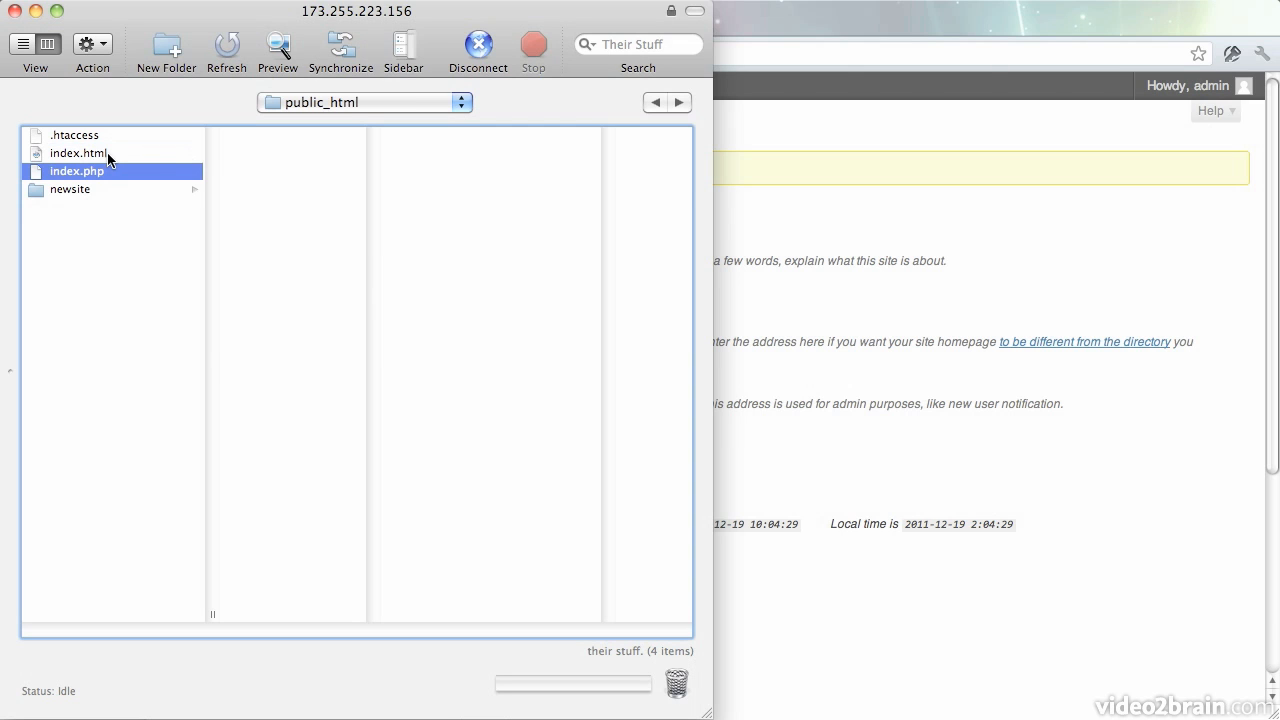
- Create a folder named _backup in public_html and move the old index.html into it
click(107, 224)
right_click(106, 224)
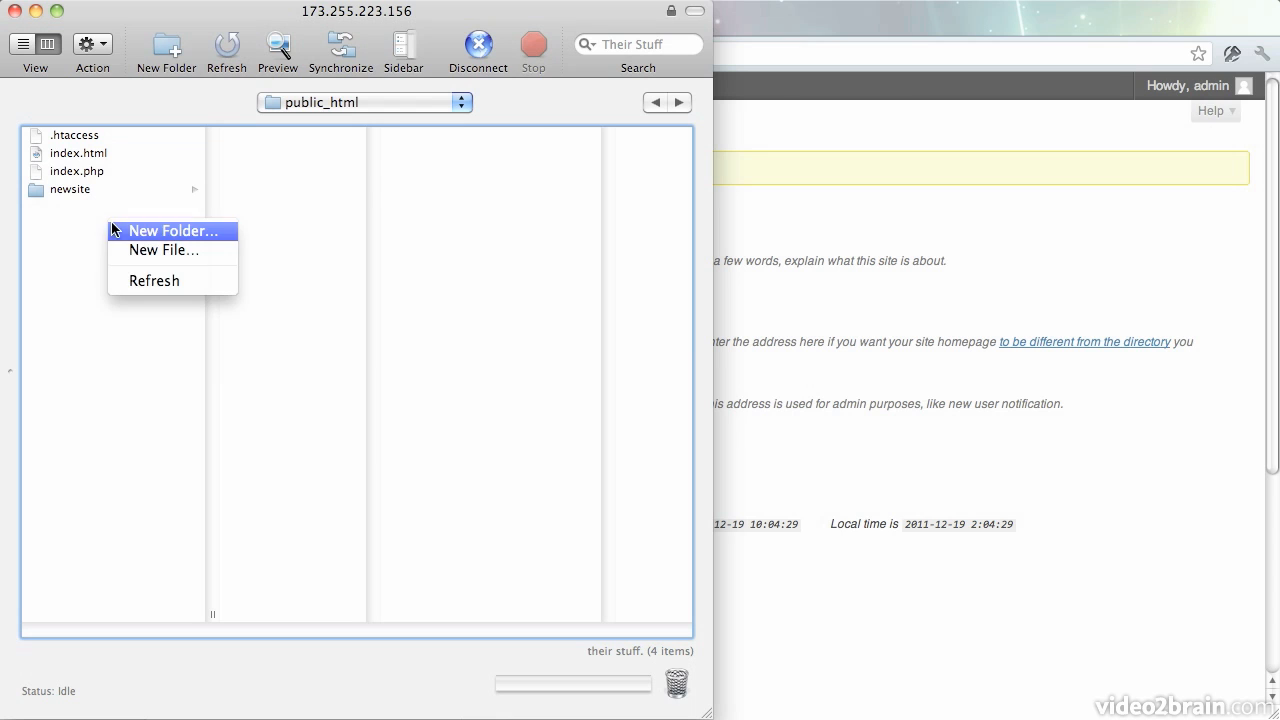
click(117, 229)
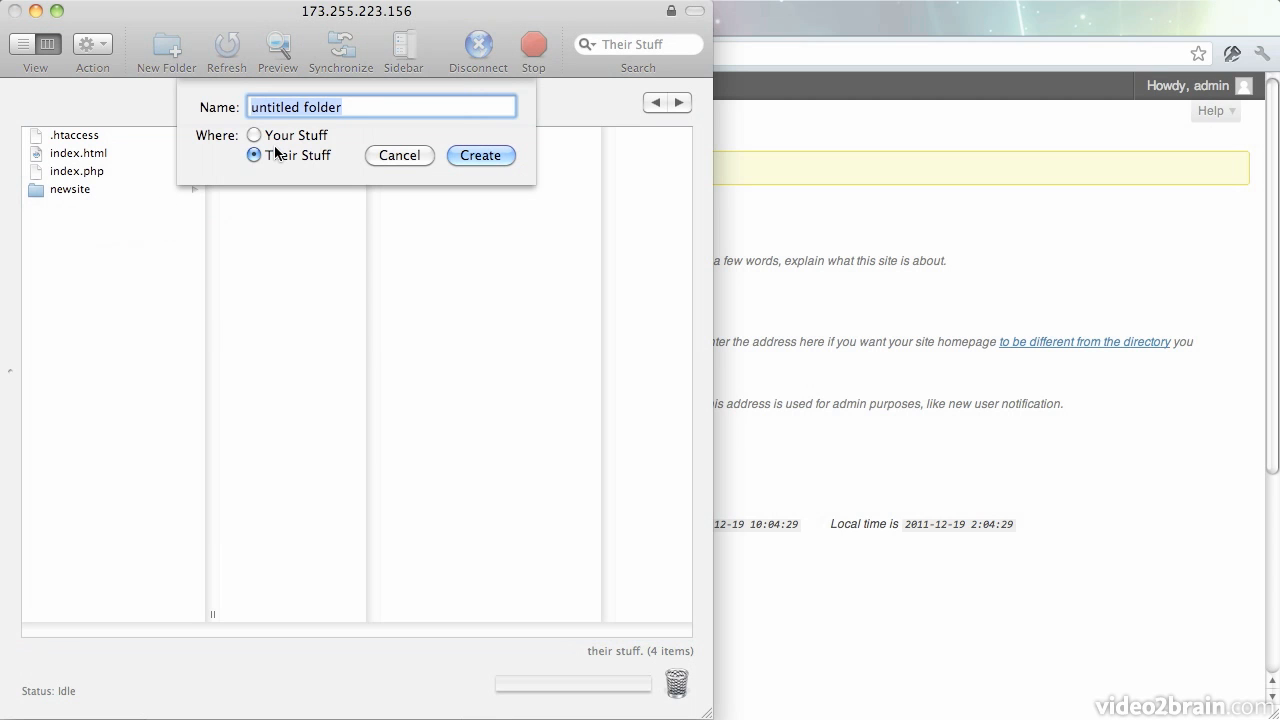
text(_backup)
key(Return)
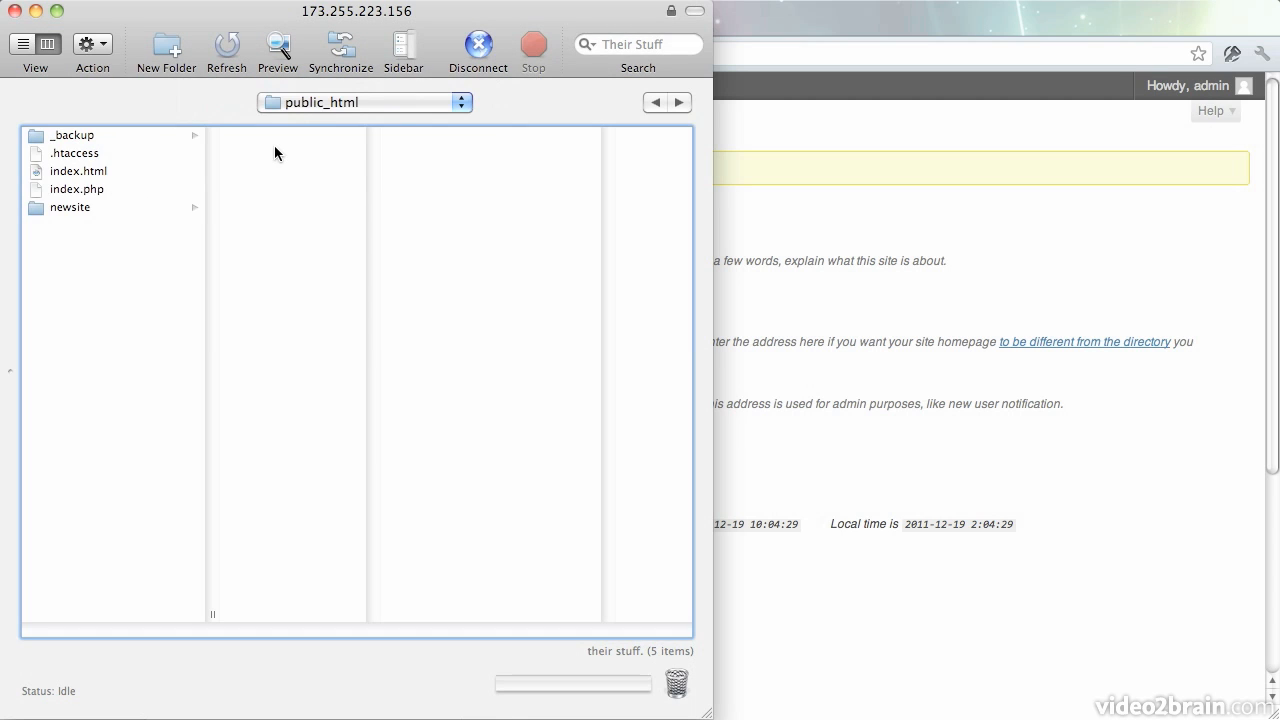
drag(86, 180, 71, 134)
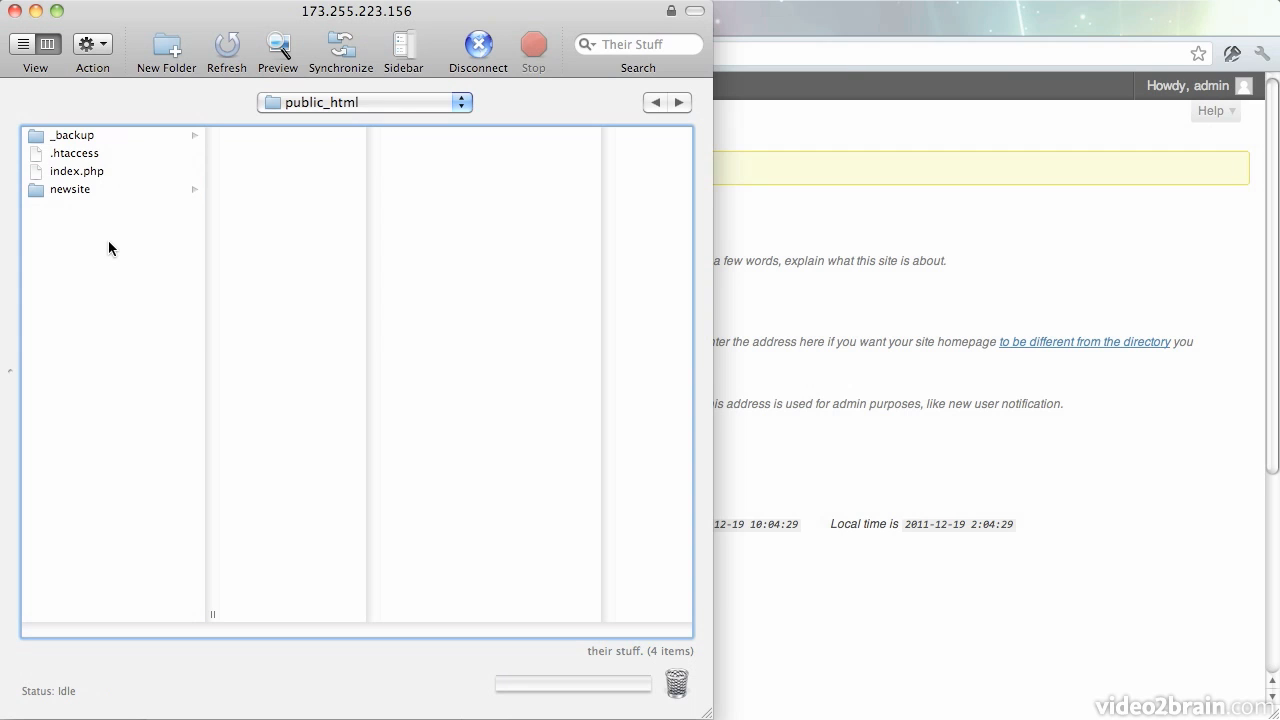
- Open the index.php file in public_html for editing in BBEdit
click(92, 172)
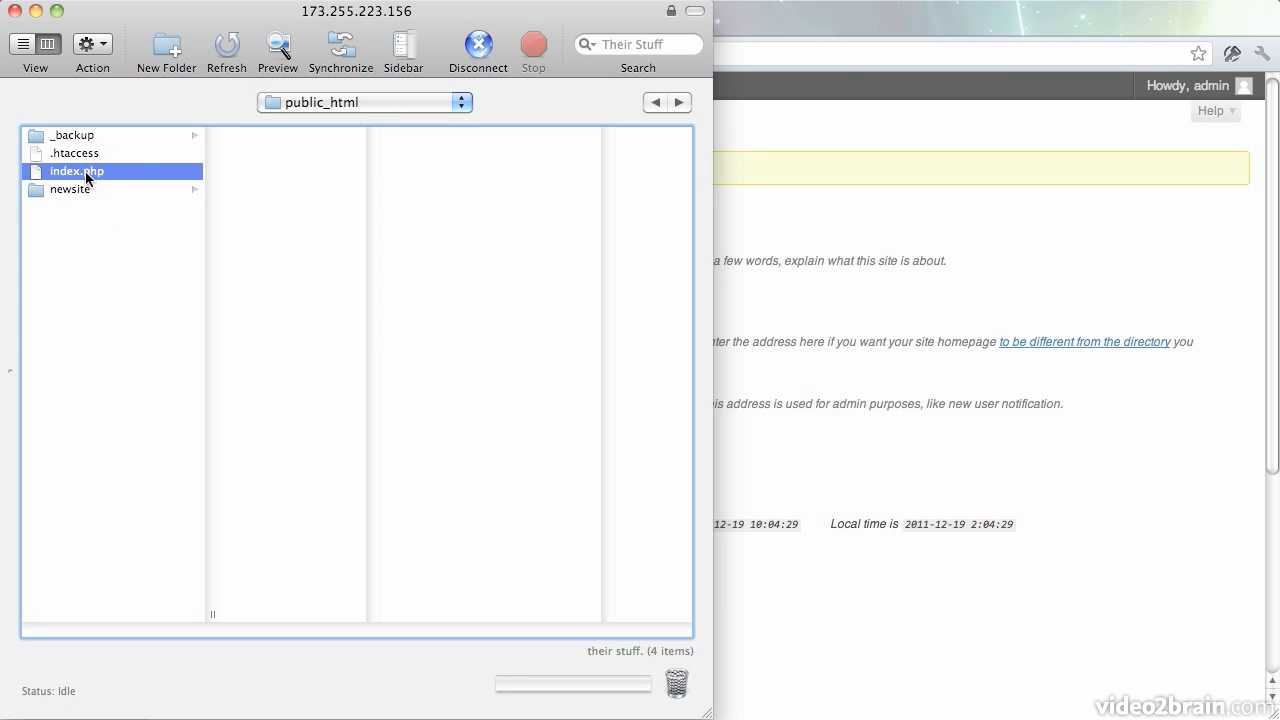
right_click(86, 175)
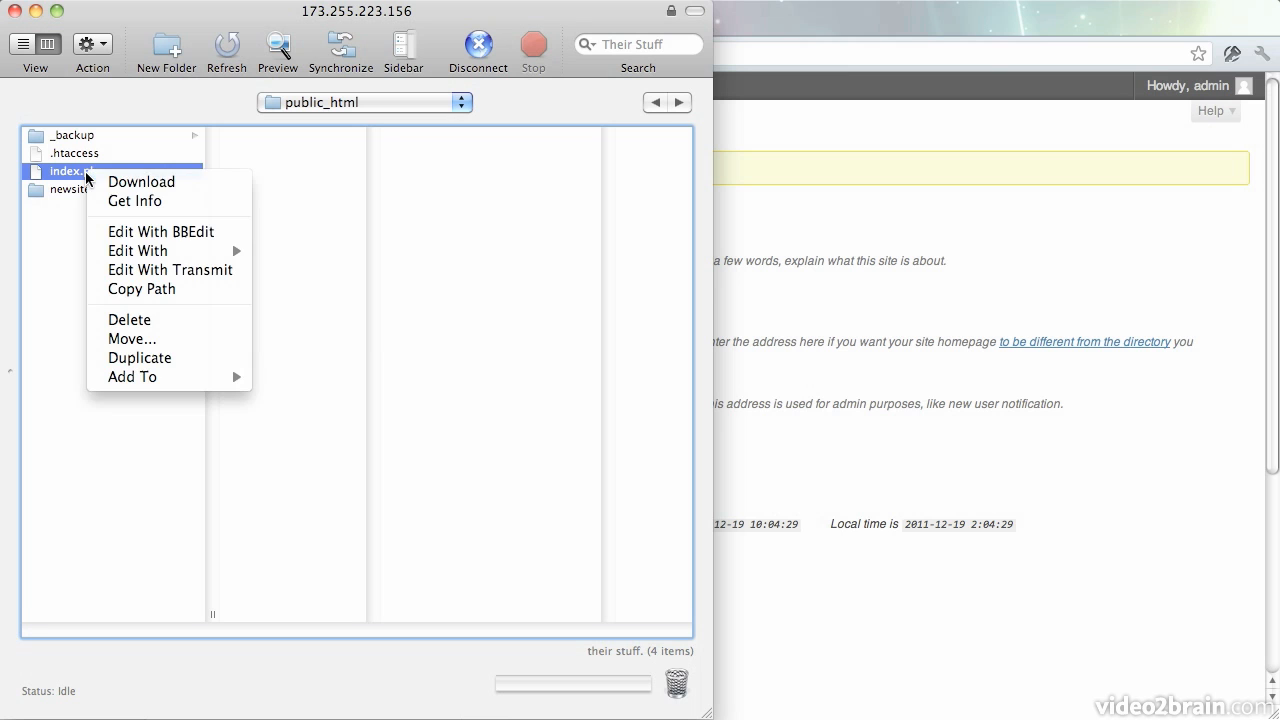
click(113, 226)
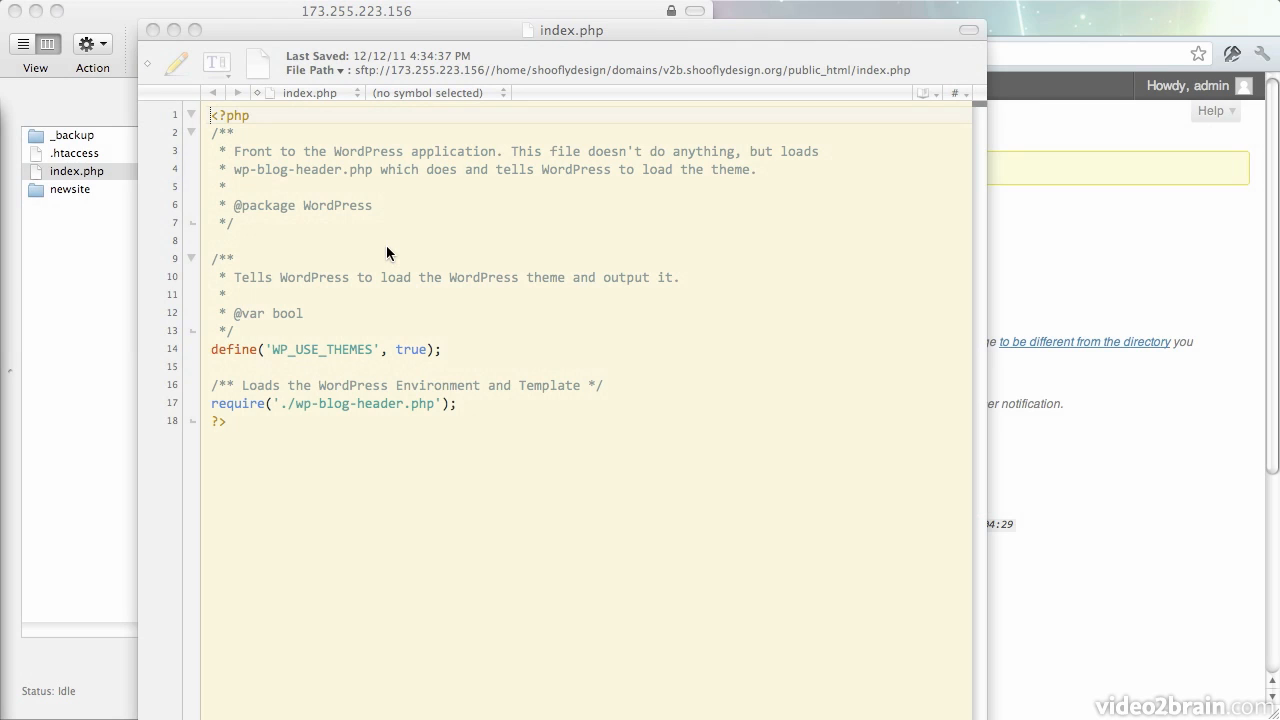
- Change the require path on line 17 of index.php to './newsite/wp-blog-header.php' and save the file
click(331, 399)
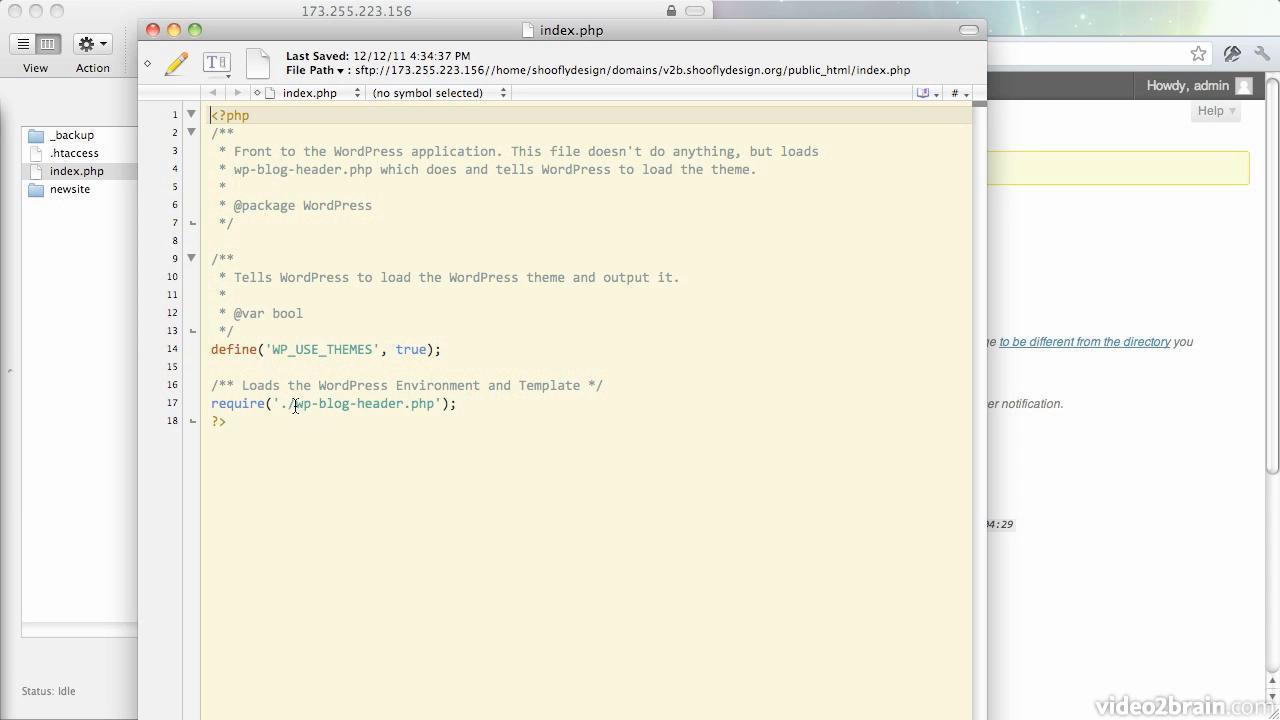
drag(208, 404, 270, 404)
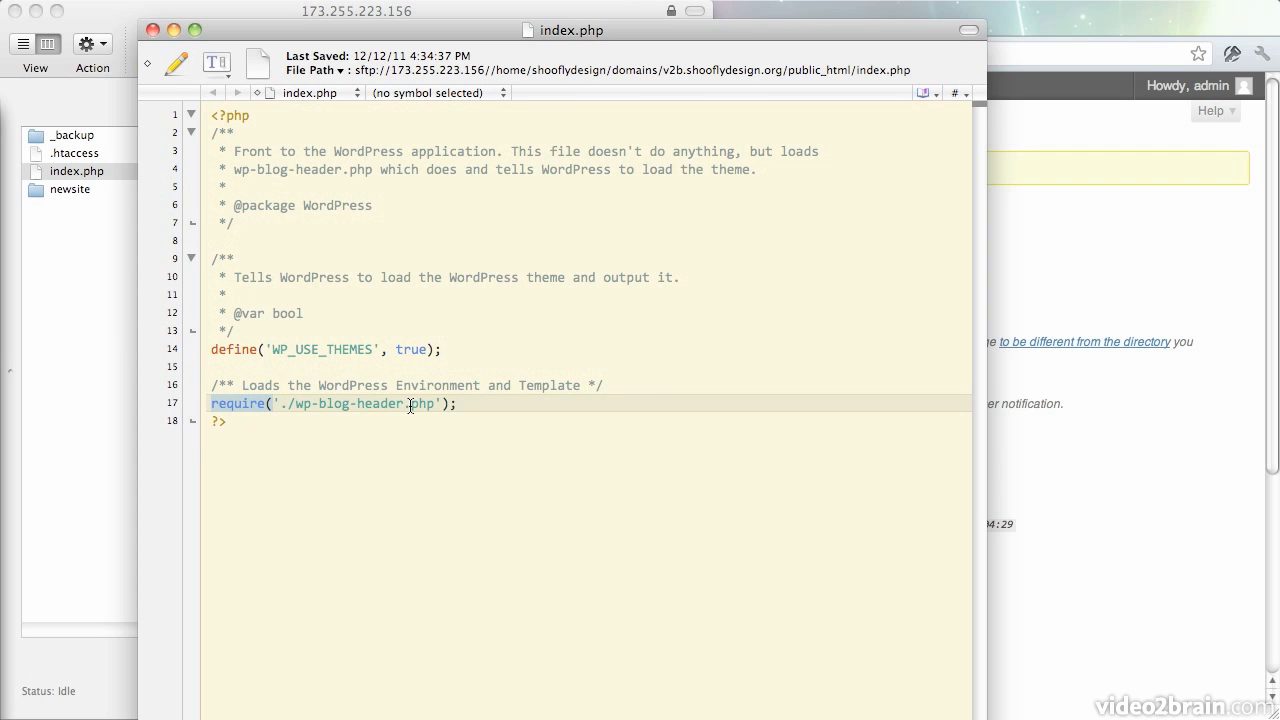
click(295, 403)
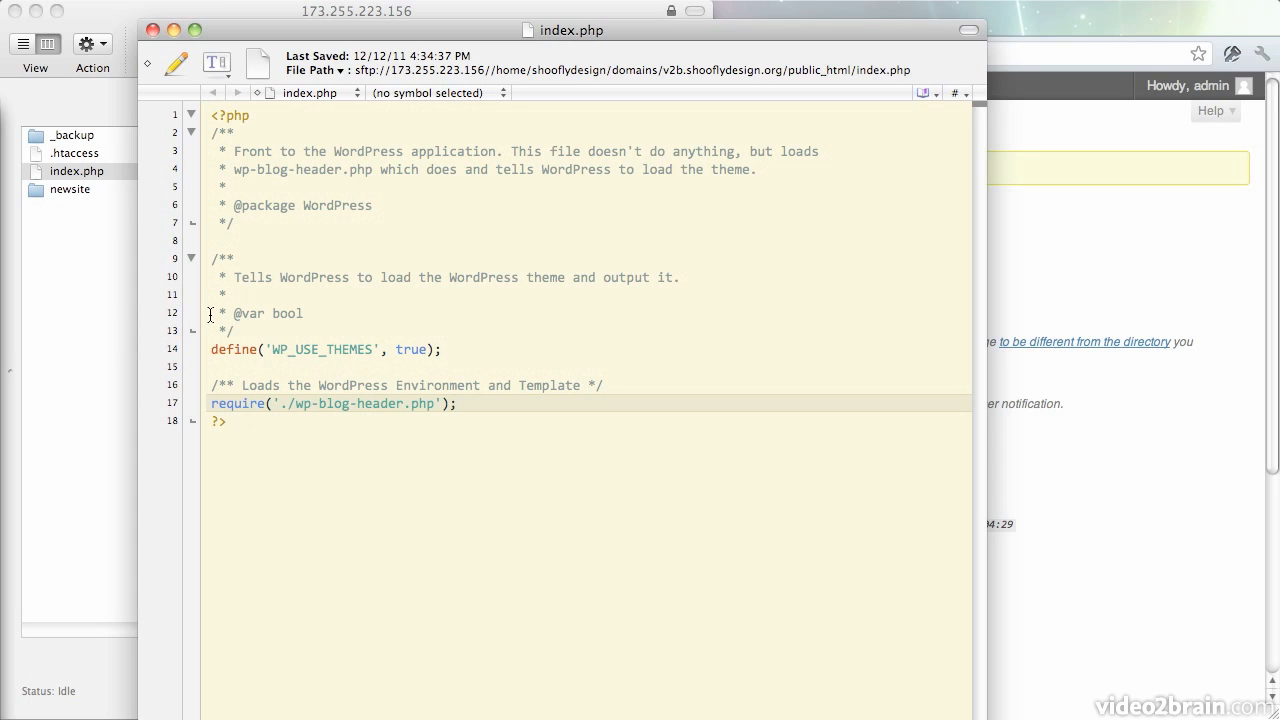
click(297, 406)
text(newsite/)
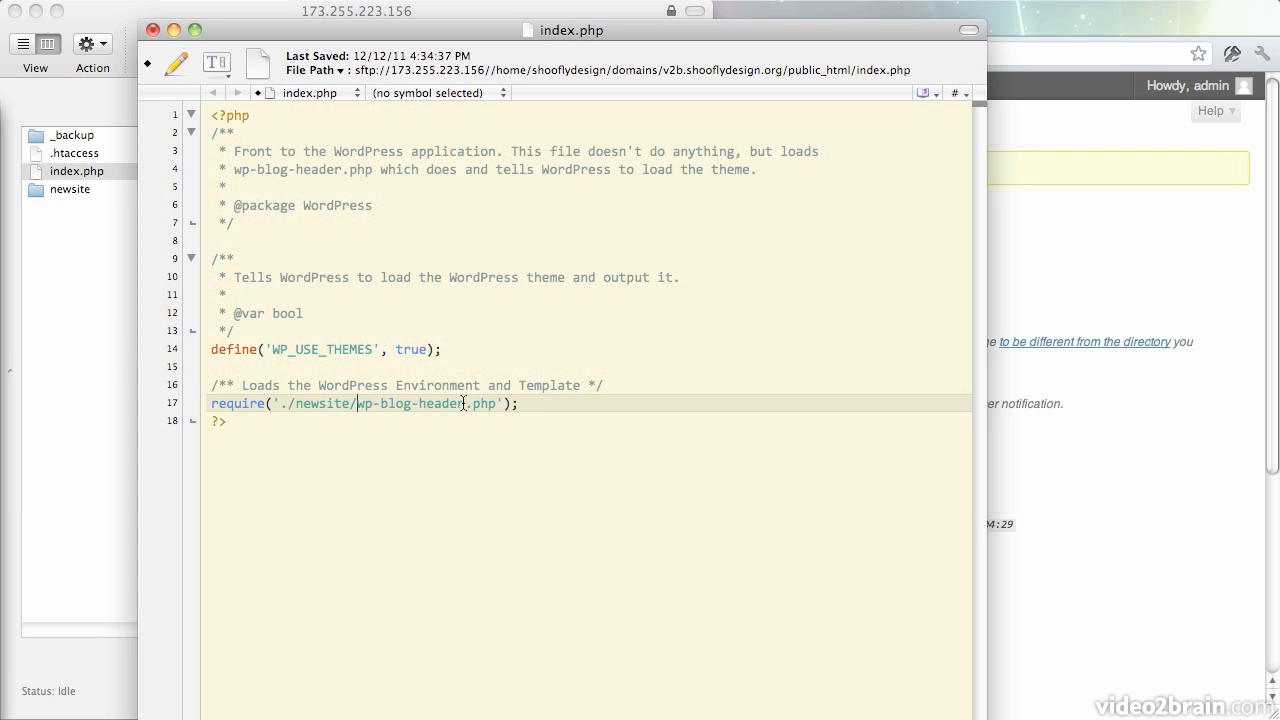
key(super+s)
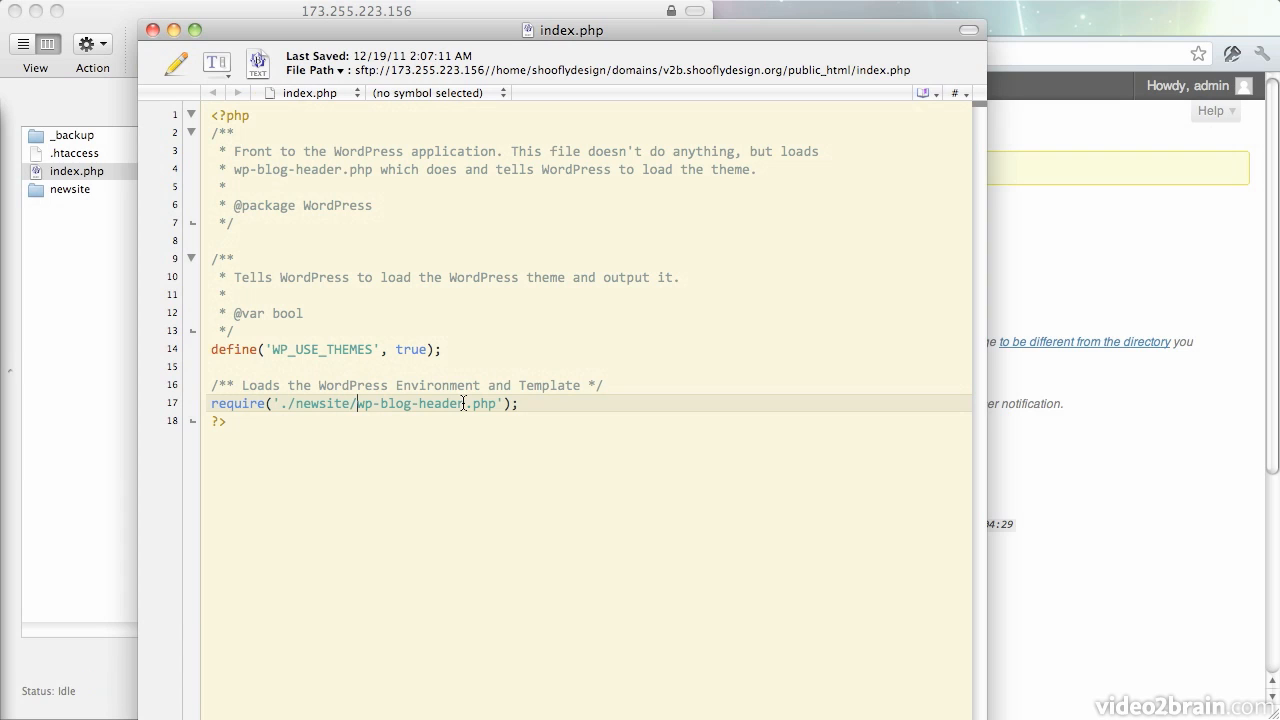
- Switch to the browser, load v2b.shooflydesign.org in place of the old static page, and open the "Hello world!" post
click(62, 172)
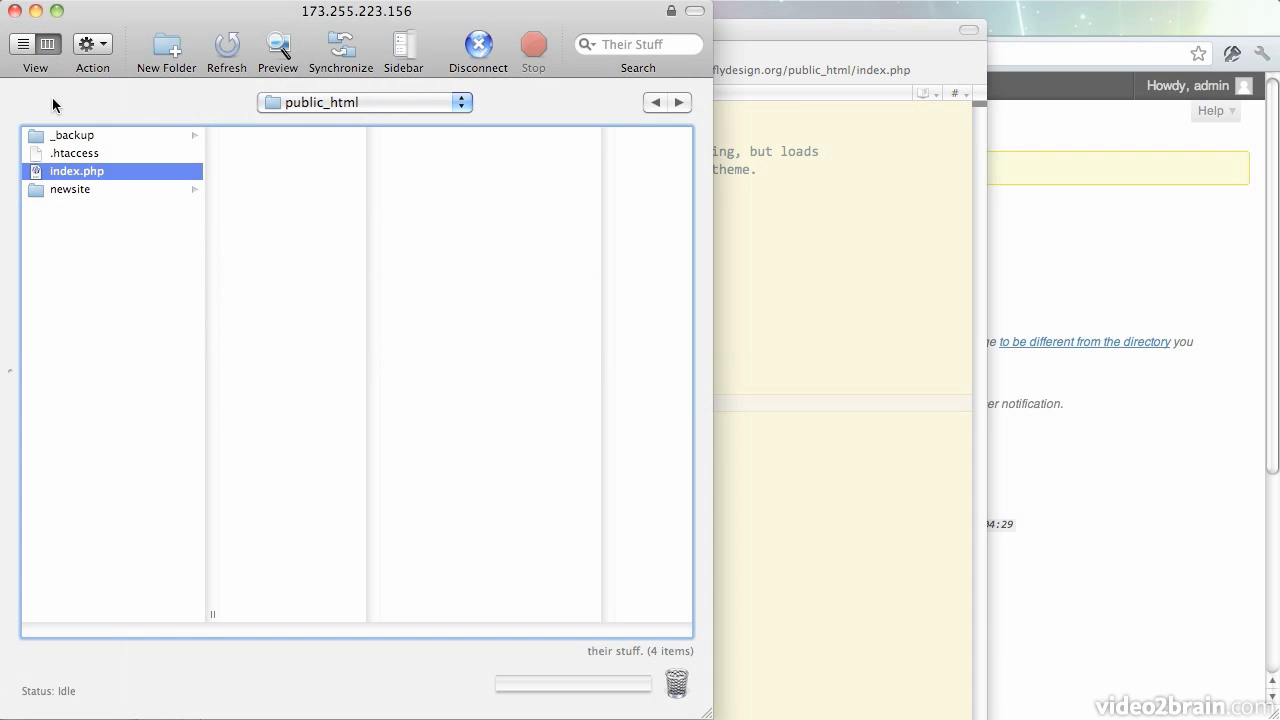
click(1040, 279)
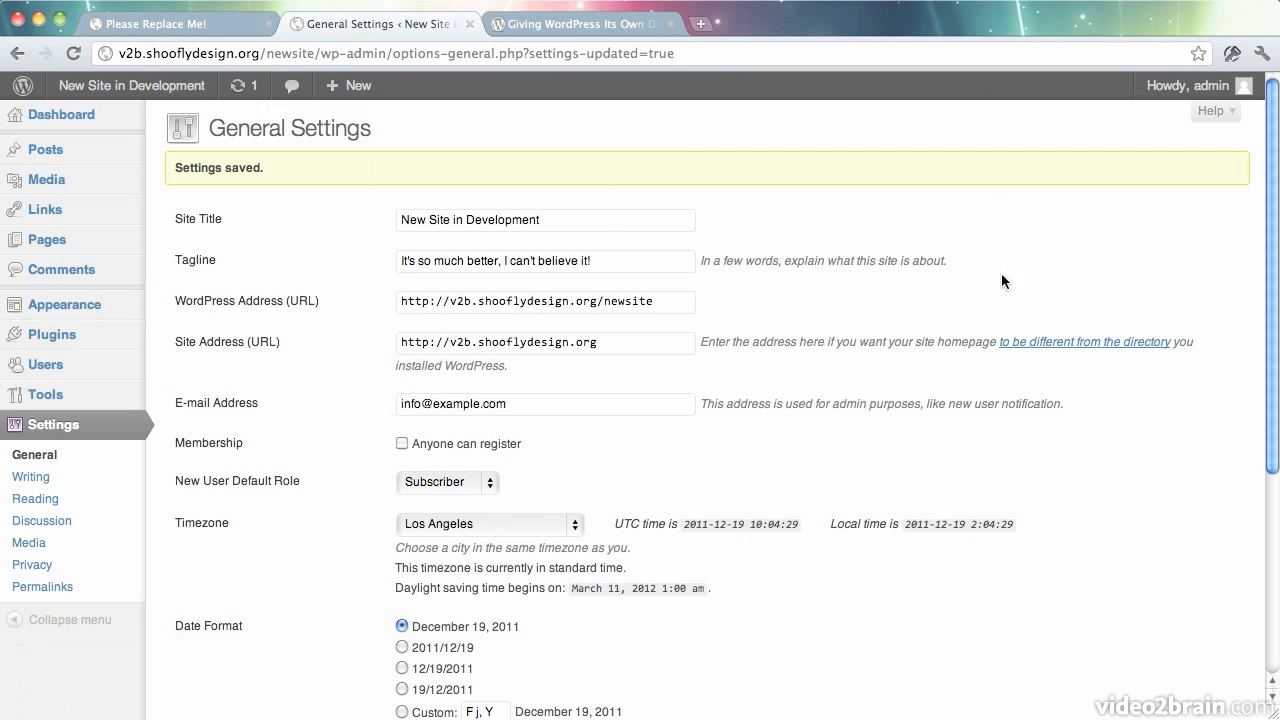
click(189, 30)
click(222, 53)
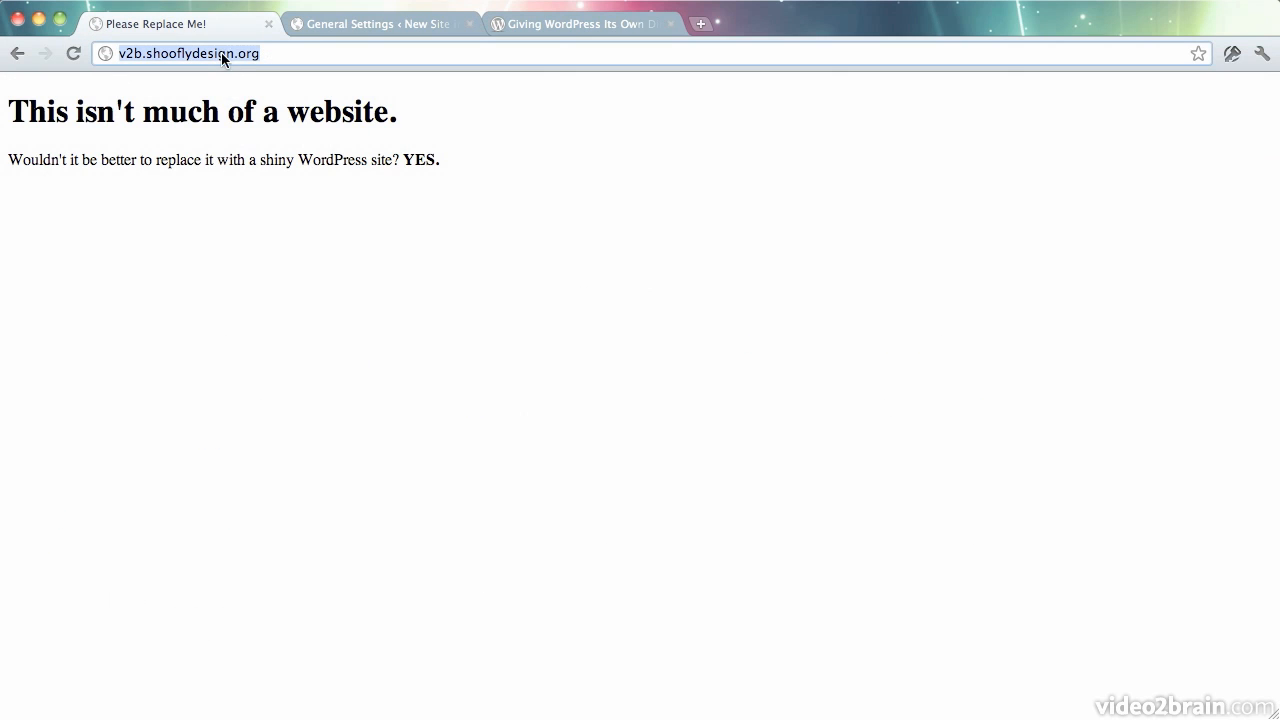
key(Return)
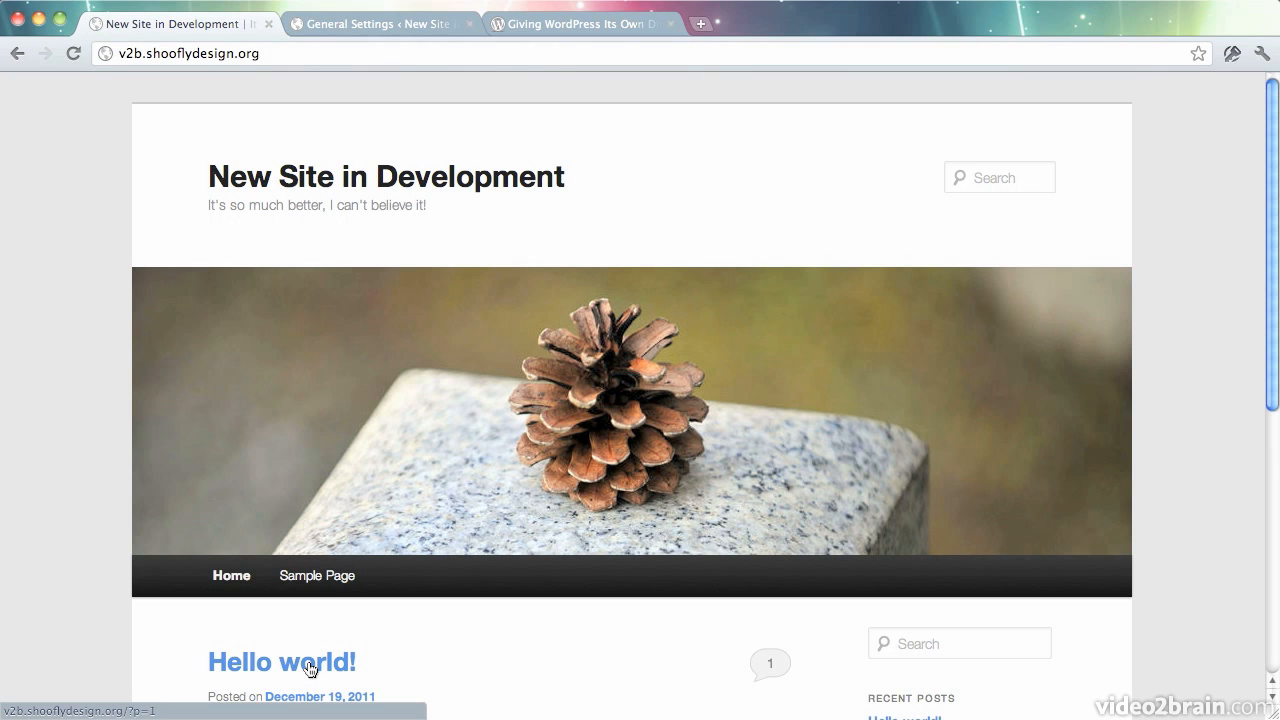
scroll(340, 617, down, 3)
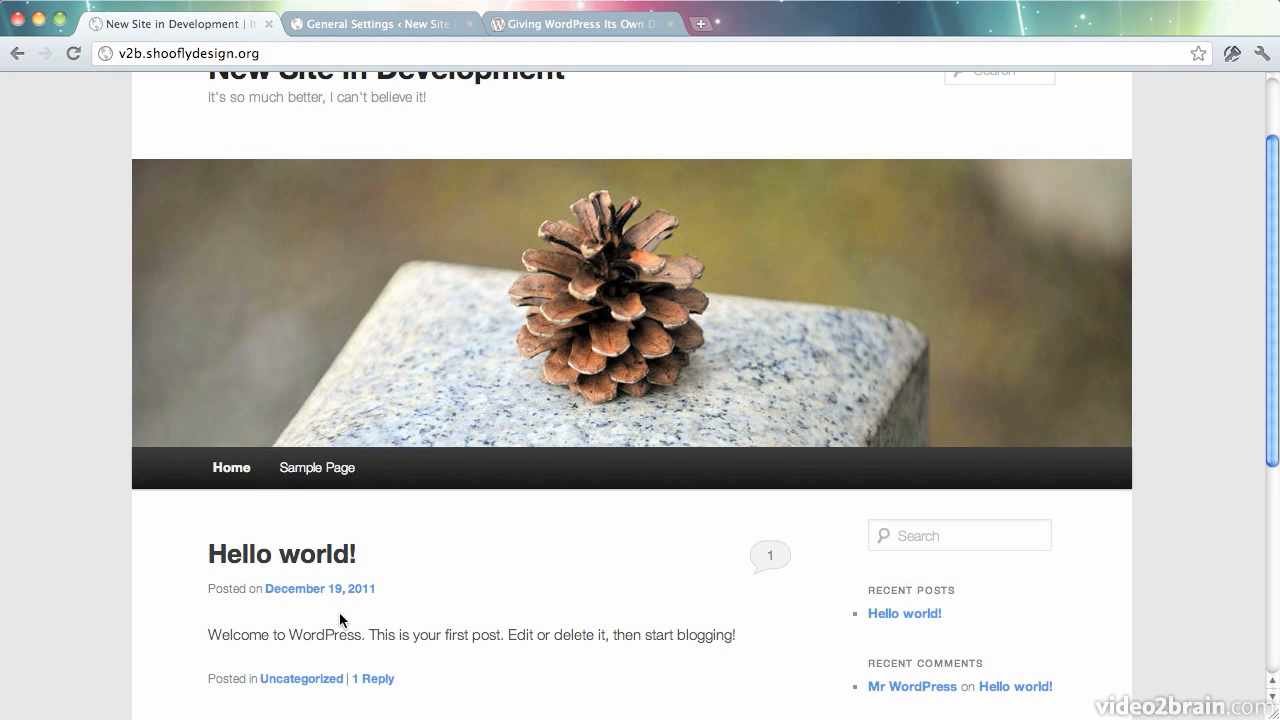
click(312, 557)
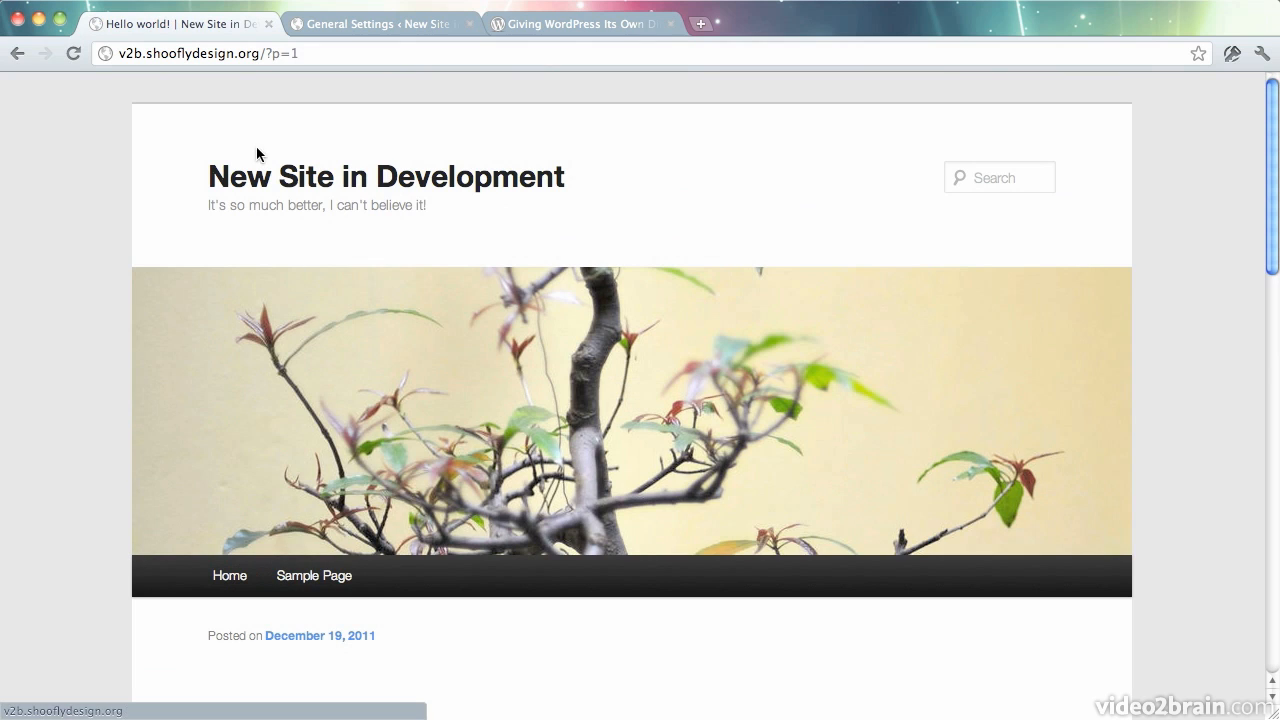